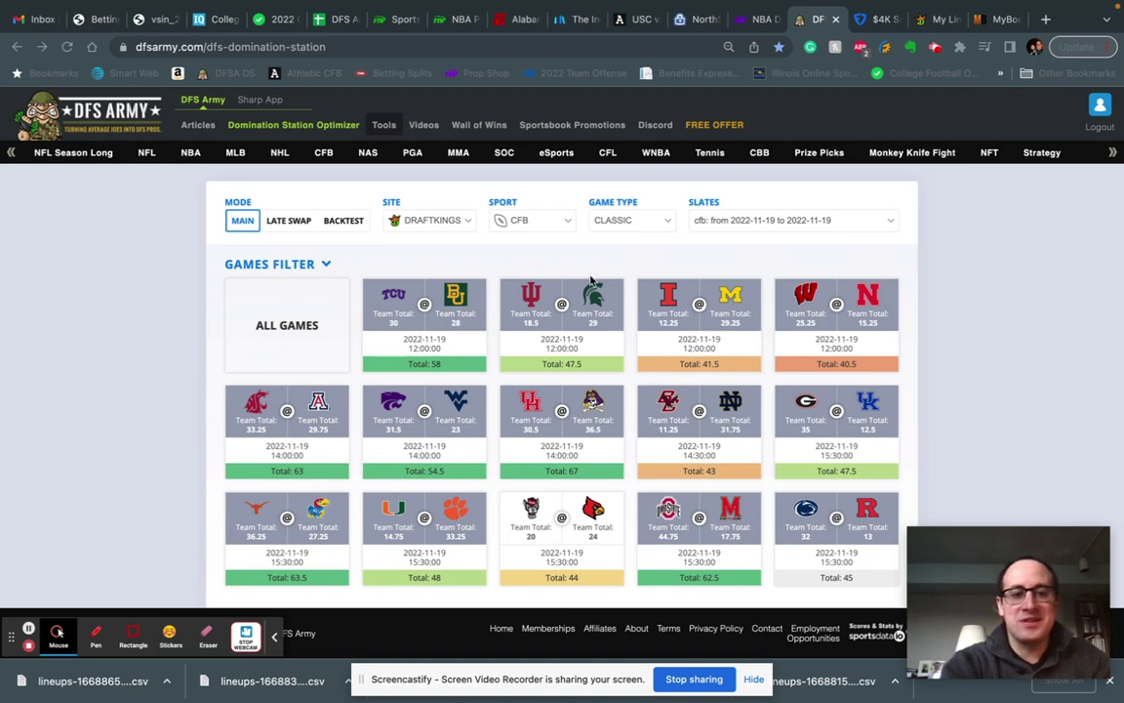
Examine the matchups, team totals and game totals in the games filter for the 2022-11-19 DraftKings CFB slate
scroll(590, 281, down, 1)
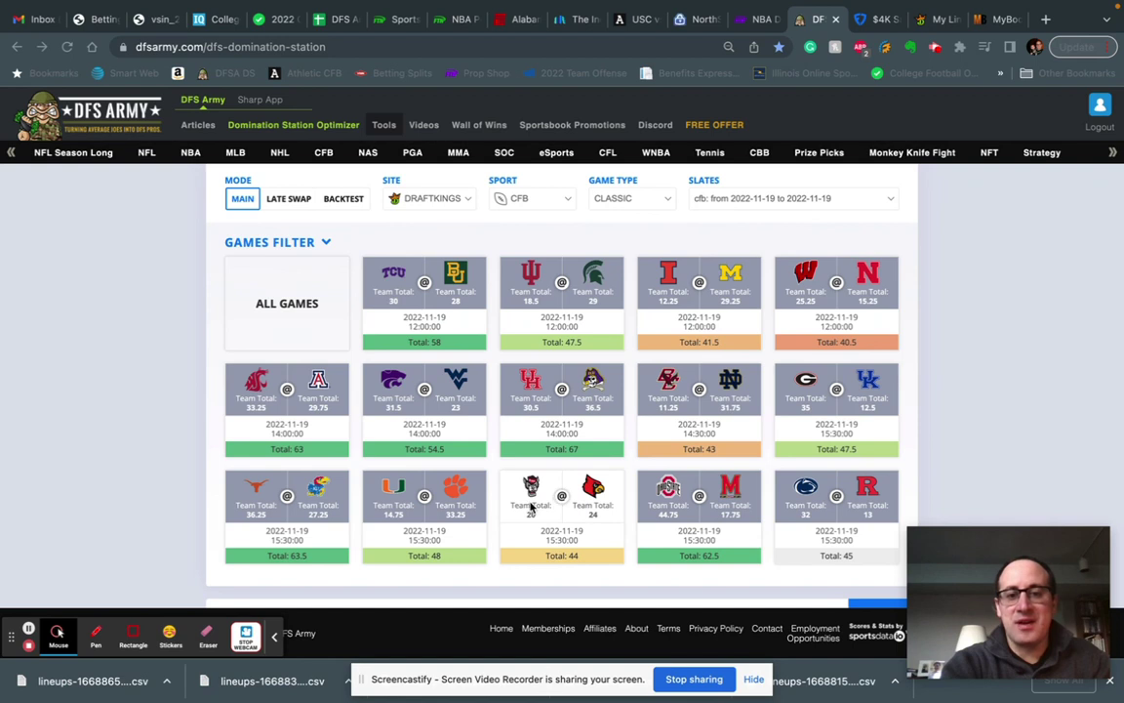
scroll(532, 506, down, 1)
scroll(532, 507, down, 1)
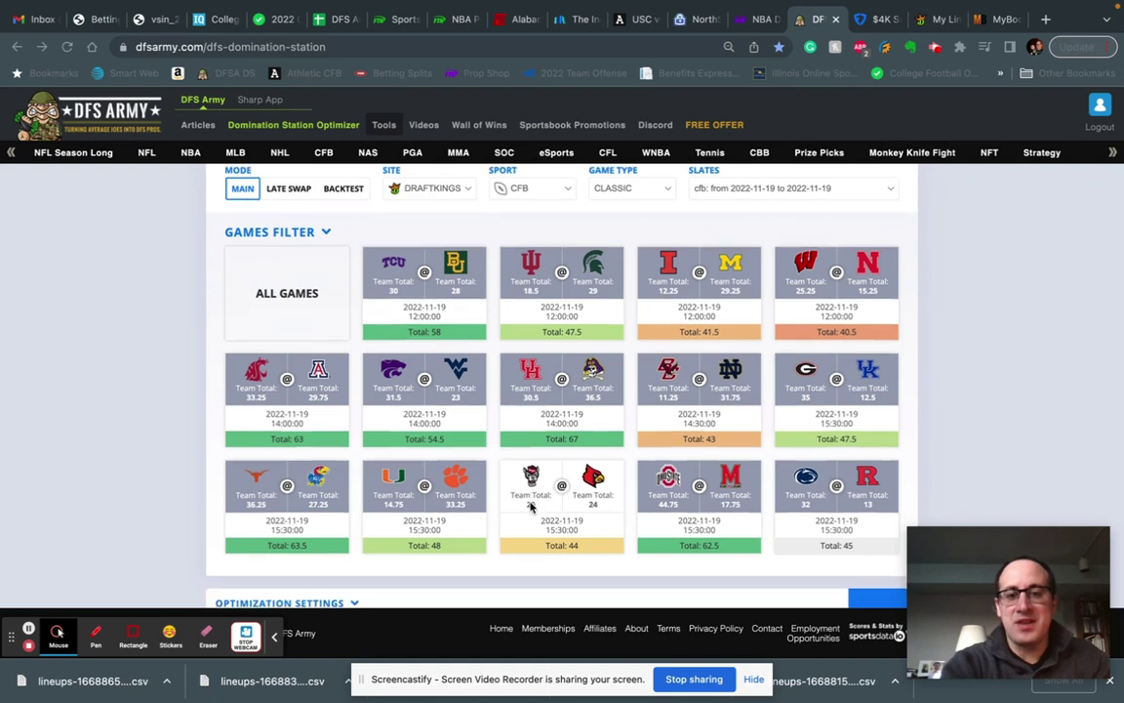
scroll(532, 506, down, 2)
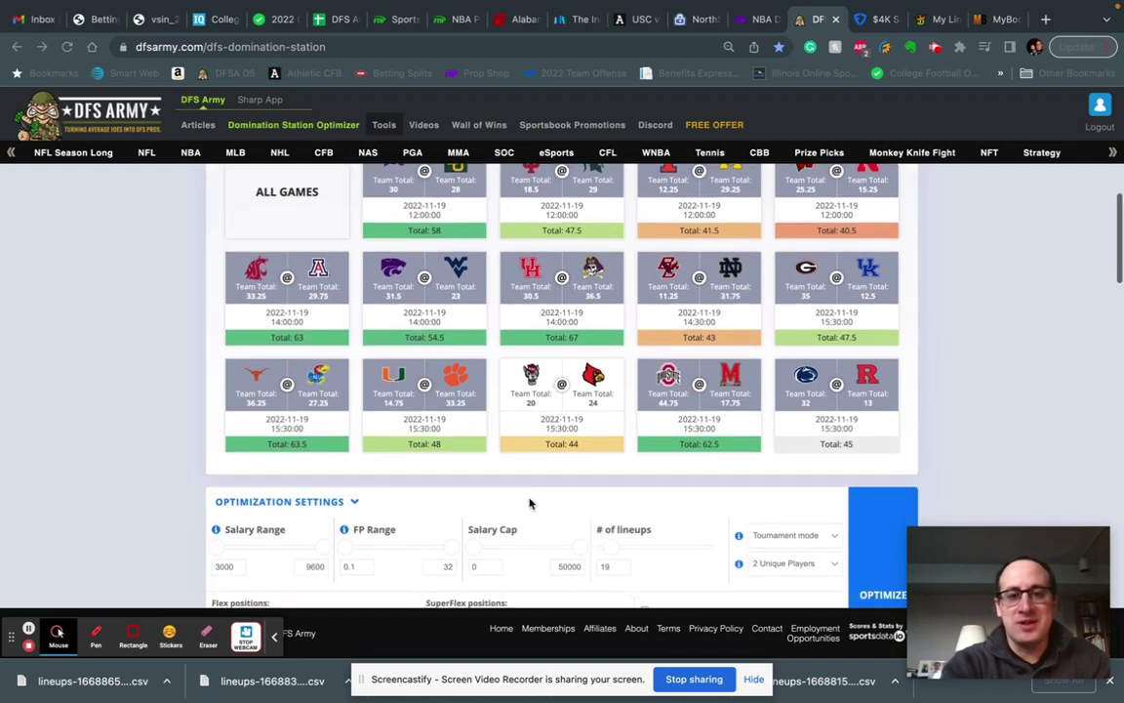
scroll(530, 503, down, 1)
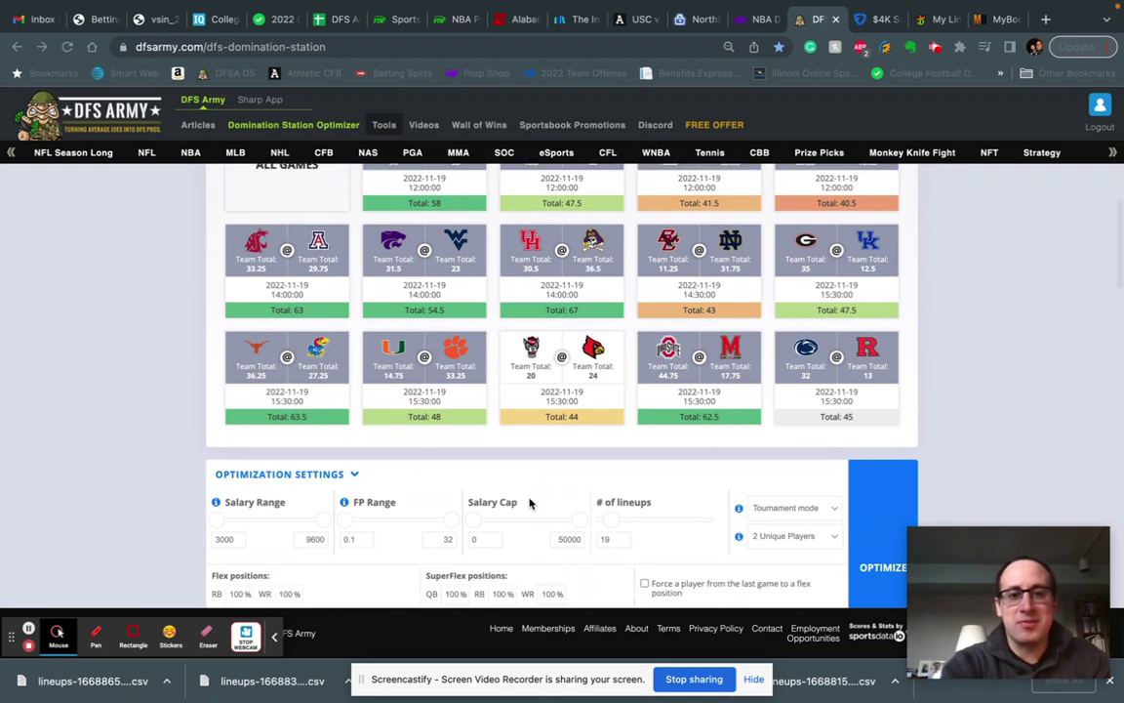
scroll(530, 503, down, 1)
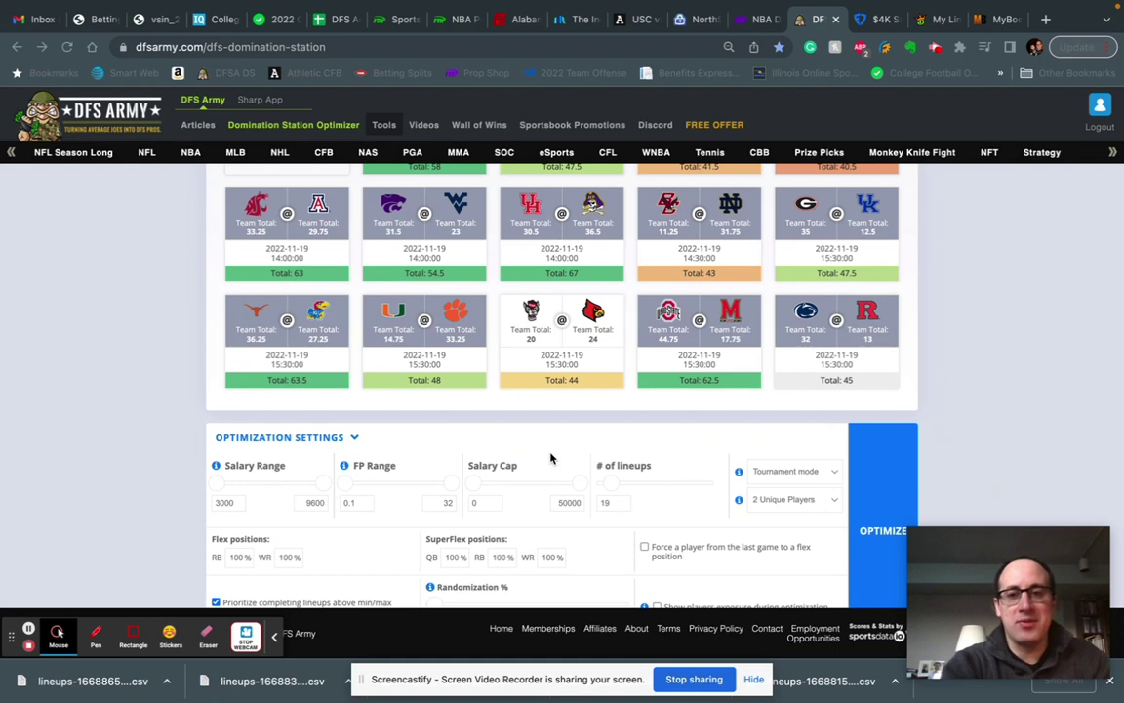
scroll(553, 457, up, 1)
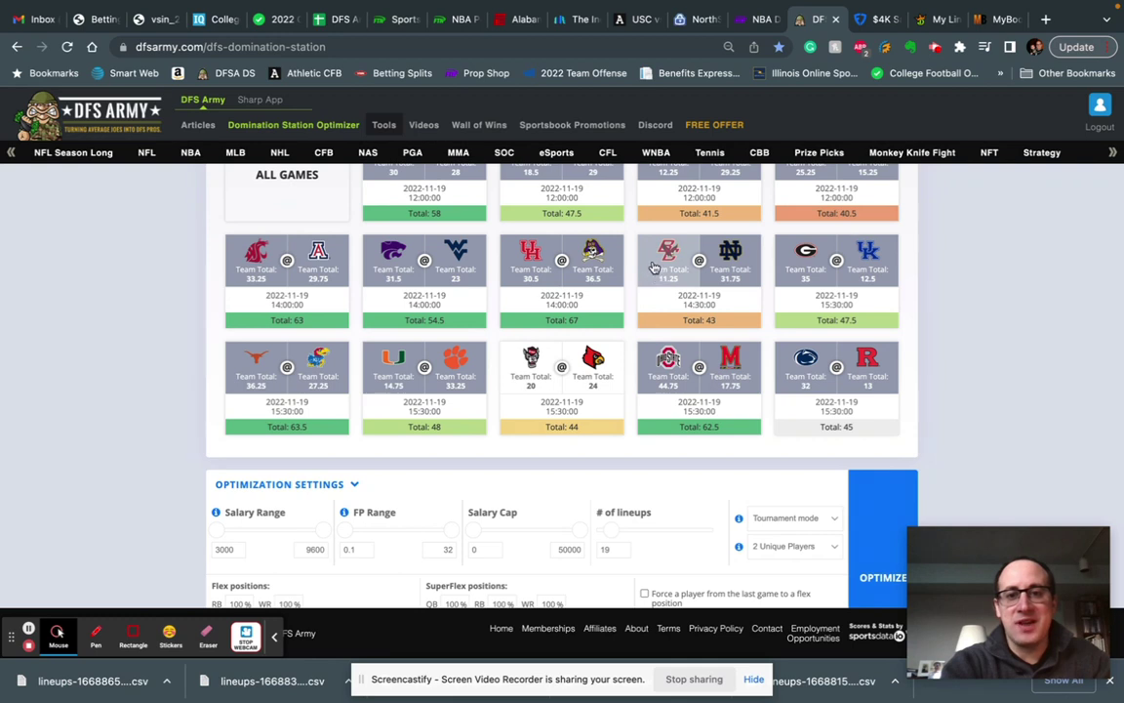
scroll(646, 285, up, 1)
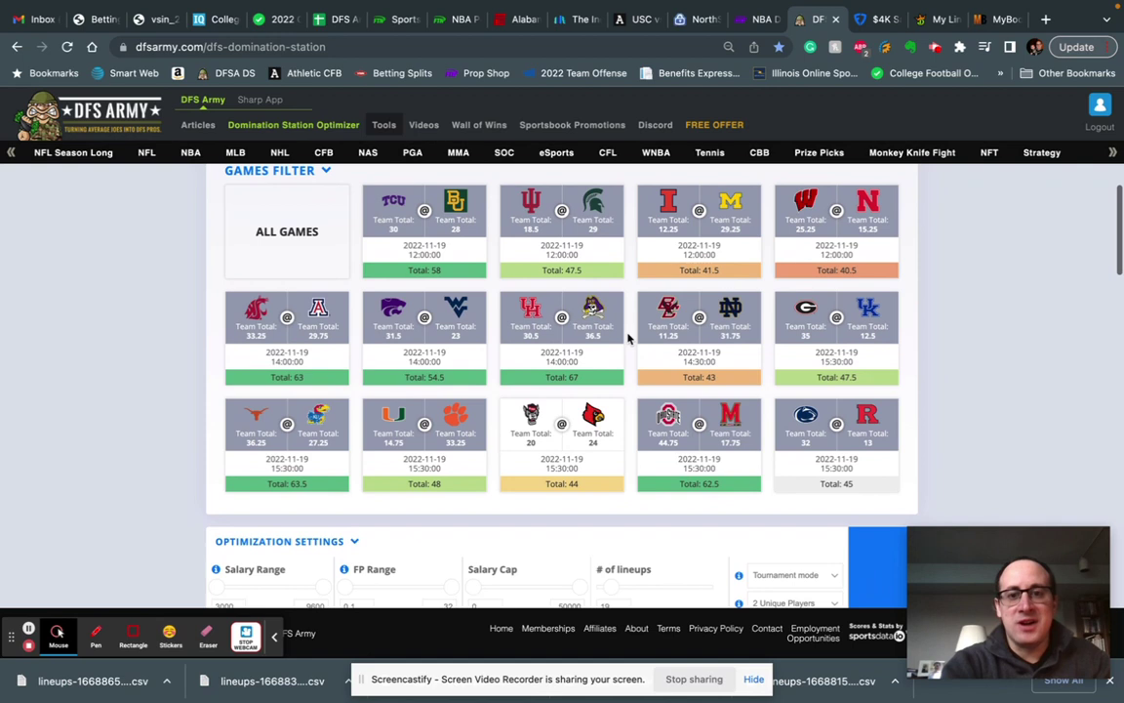
scroll(628, 339, down, 1)
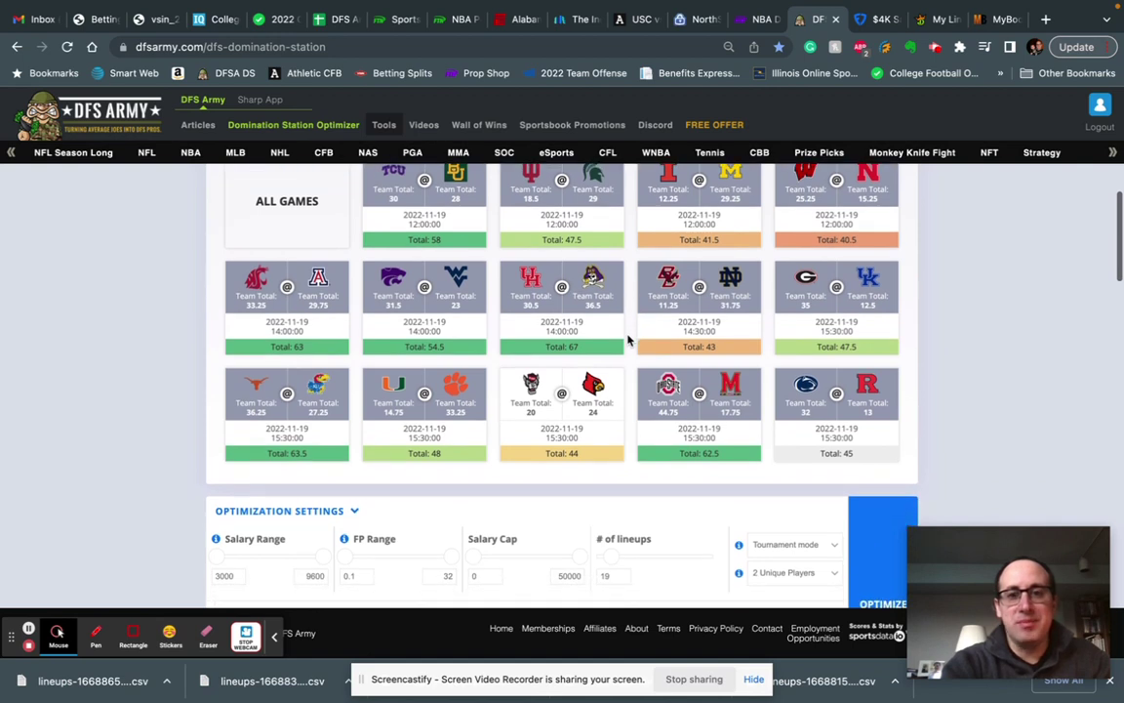
scroll(627, 339, up, 1)
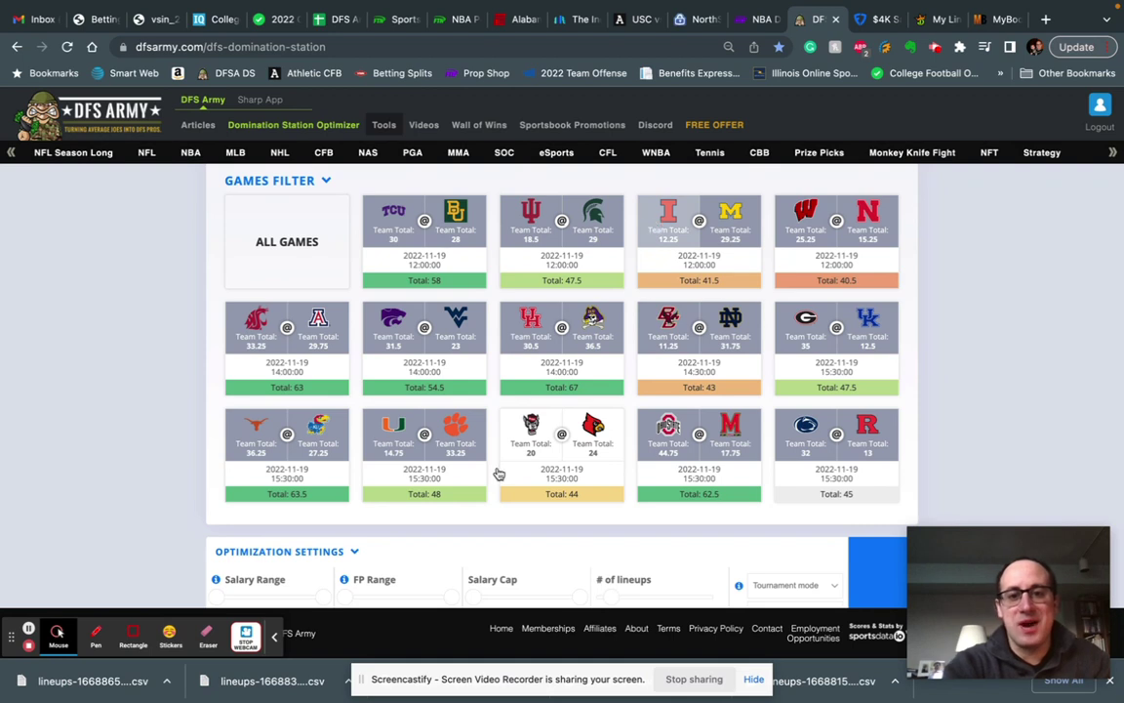
scroll(494, 471, down, 1)
scroll(495, 471, down, 1)
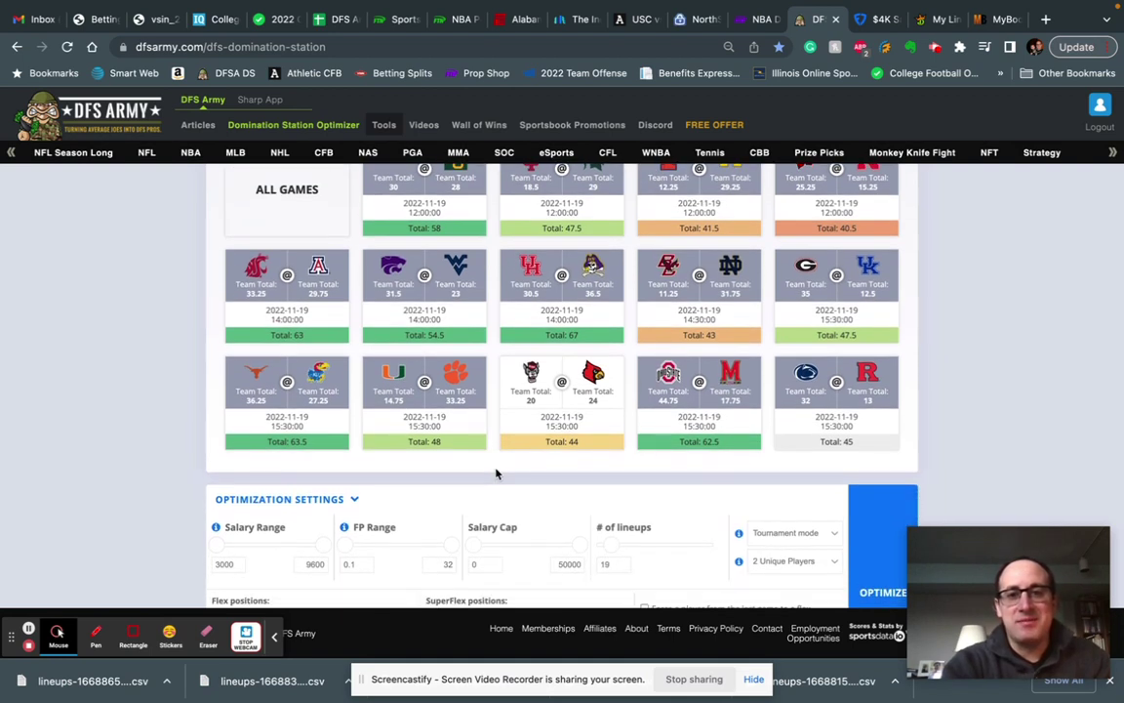
Review the optimization settings, including salary range, number of lineups, unique players, flex positions and randomization
scroll(495, 473, down, 4)
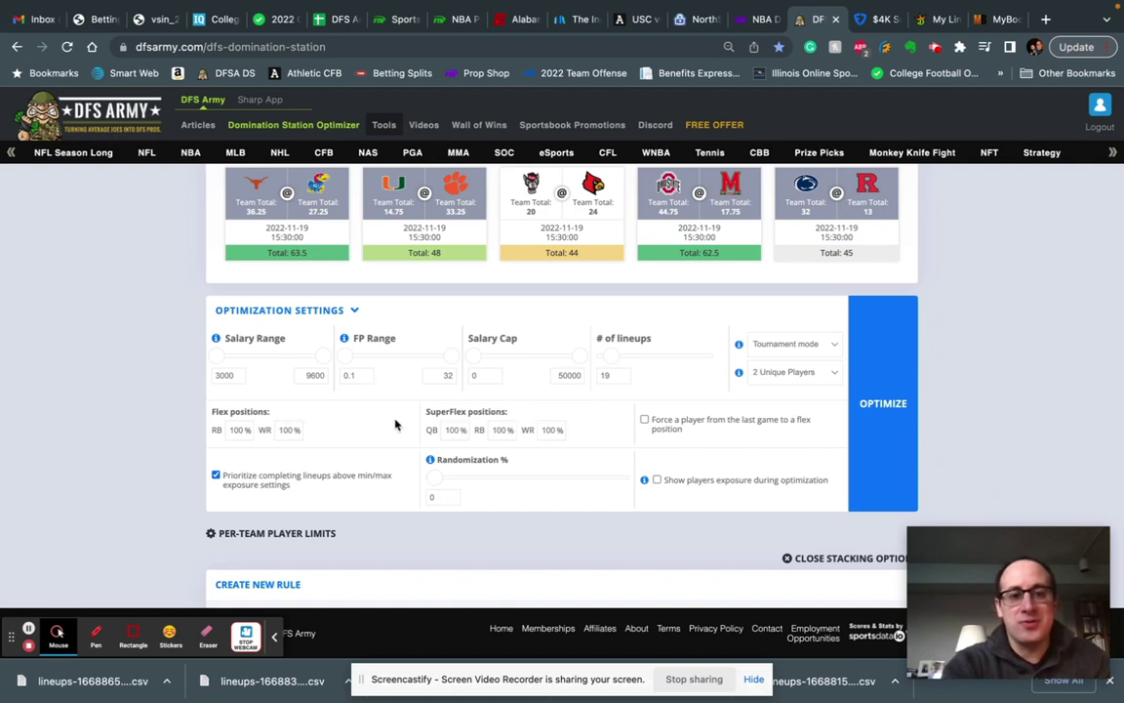
scroll(422, 432, down, 2)
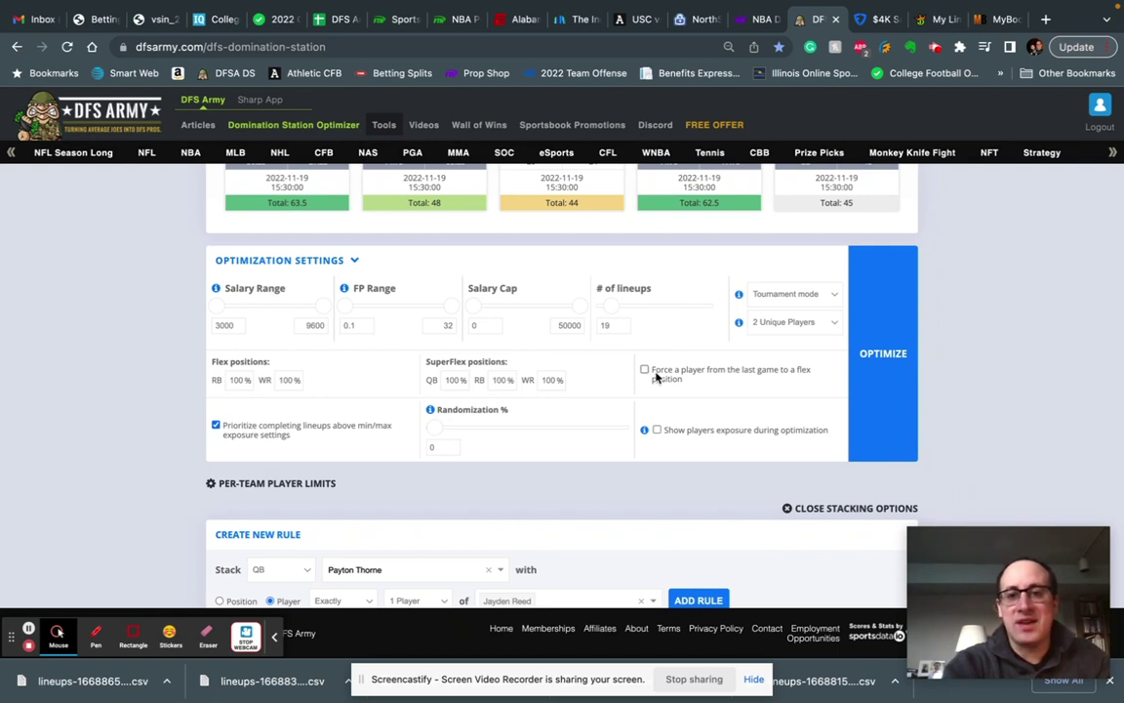
scroll(659, 379, up, 1)
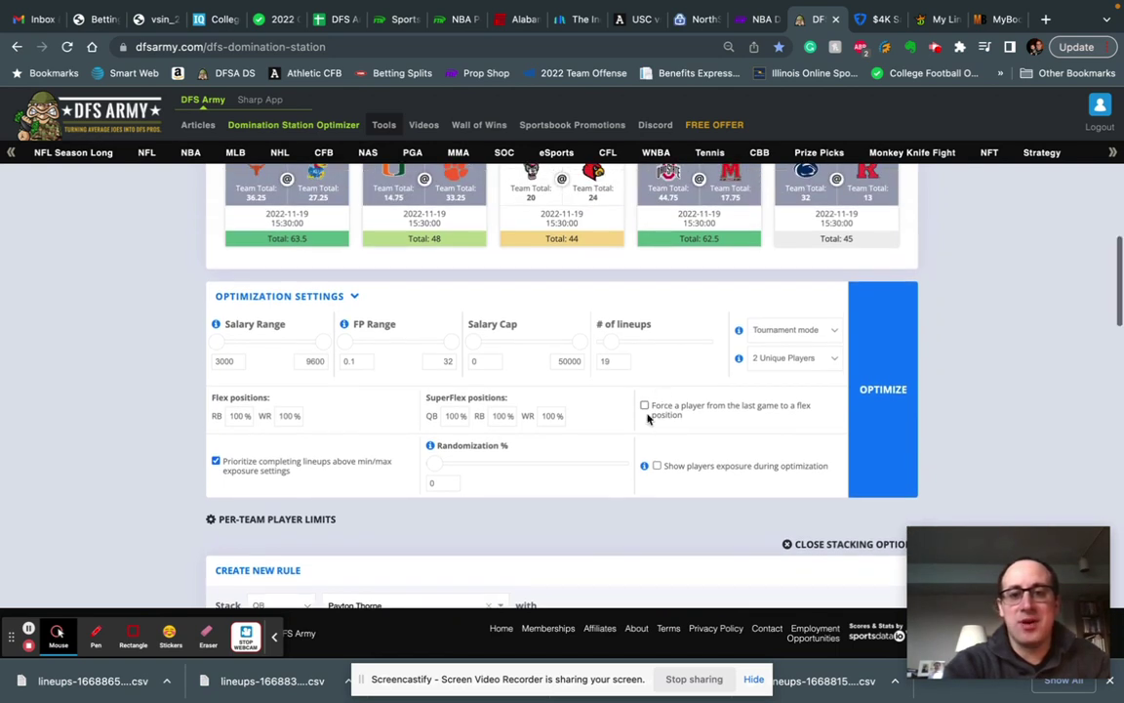
scroll(647, 420, up, 1)
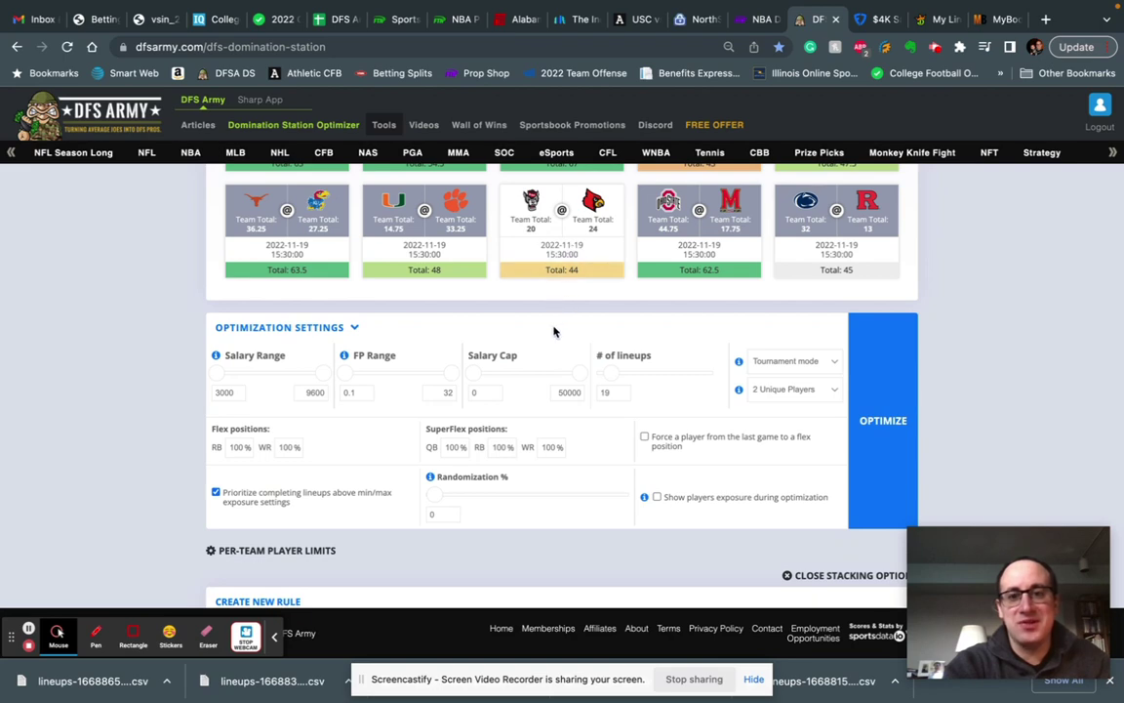
scroll(554, 332, down, 1)
scroll(553, 332, down, 1)
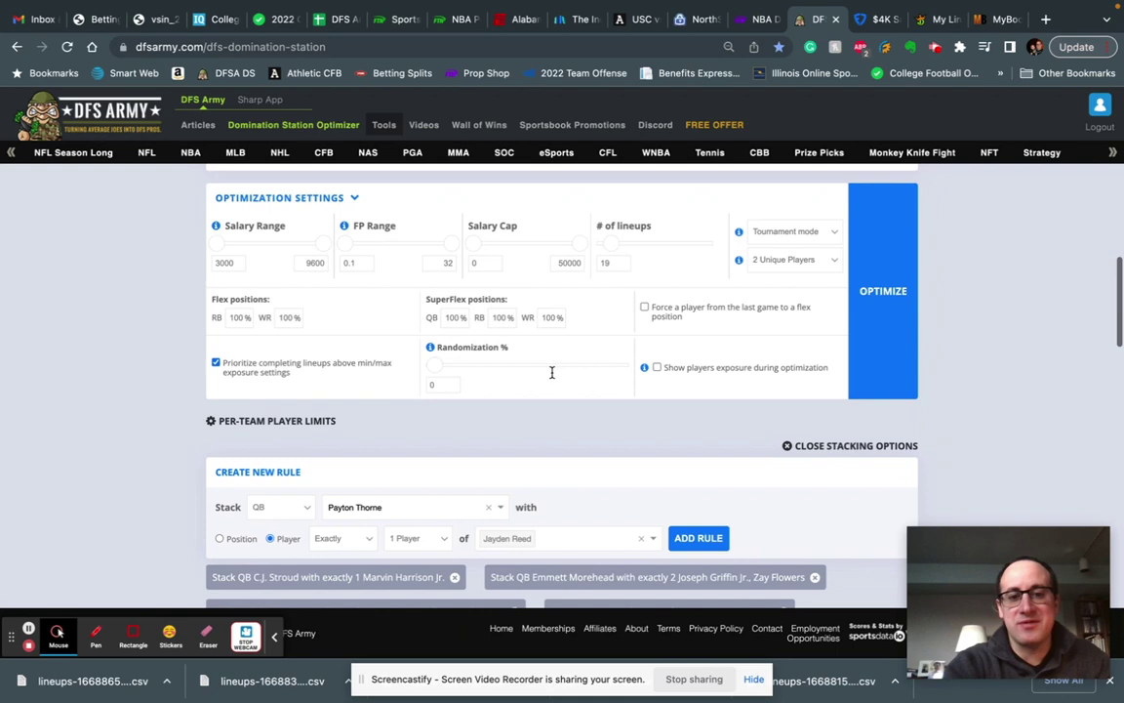
scroll(553, 377, down, 1)
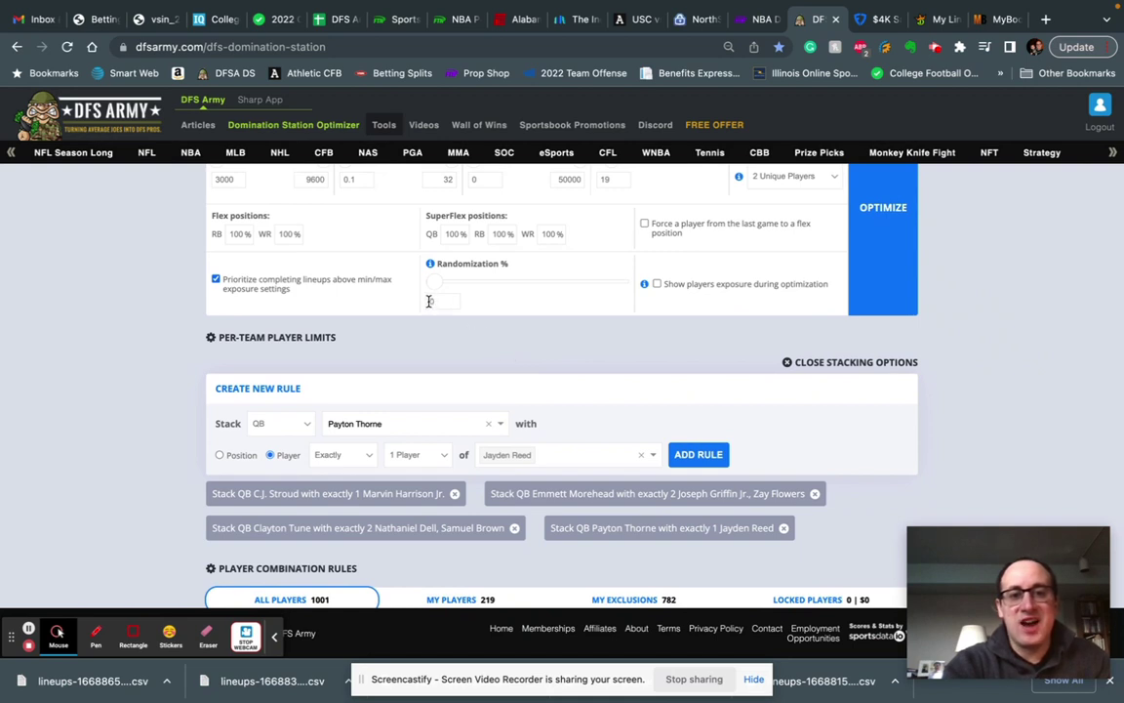
Review the existing quarterback stacking rules and the start of the player pool below them
scroll(434, 322, down, 1)
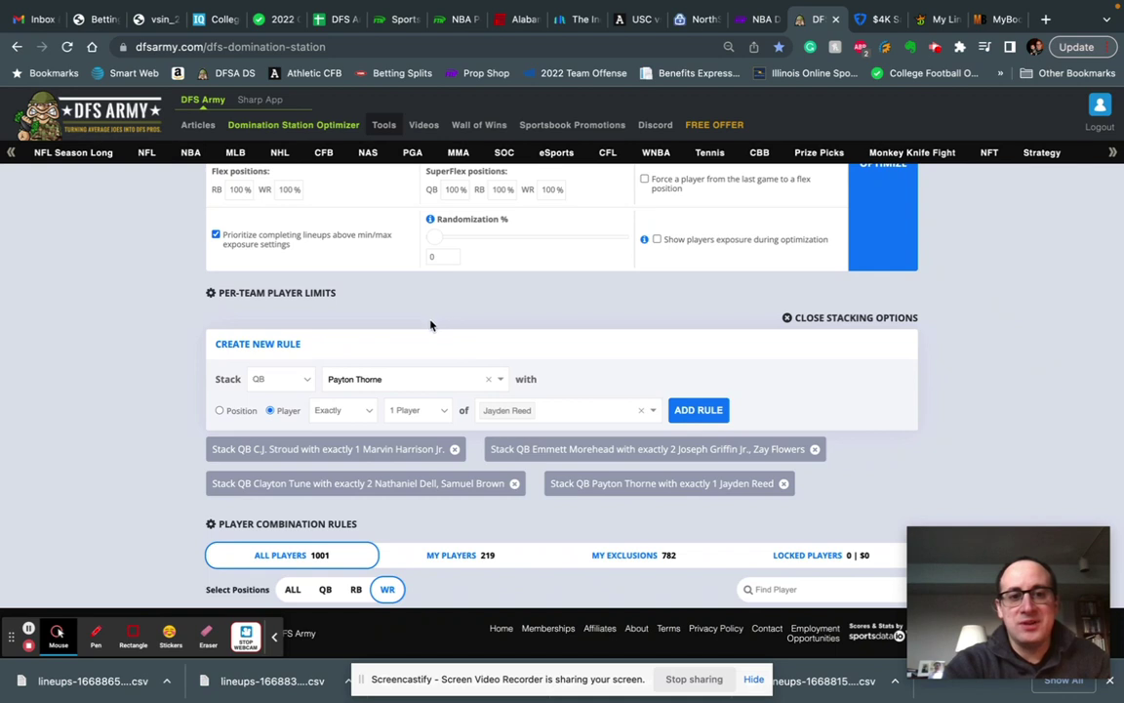
scroll(430, 325, down, 1)
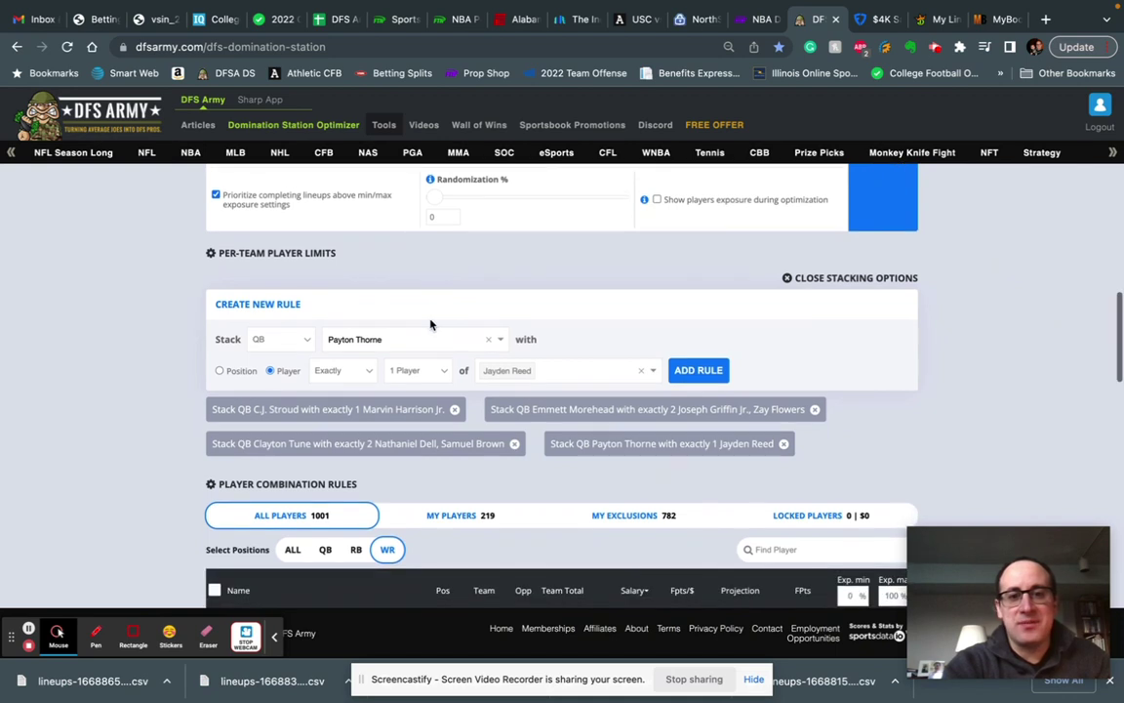
scroll(430, 319, down, 1)
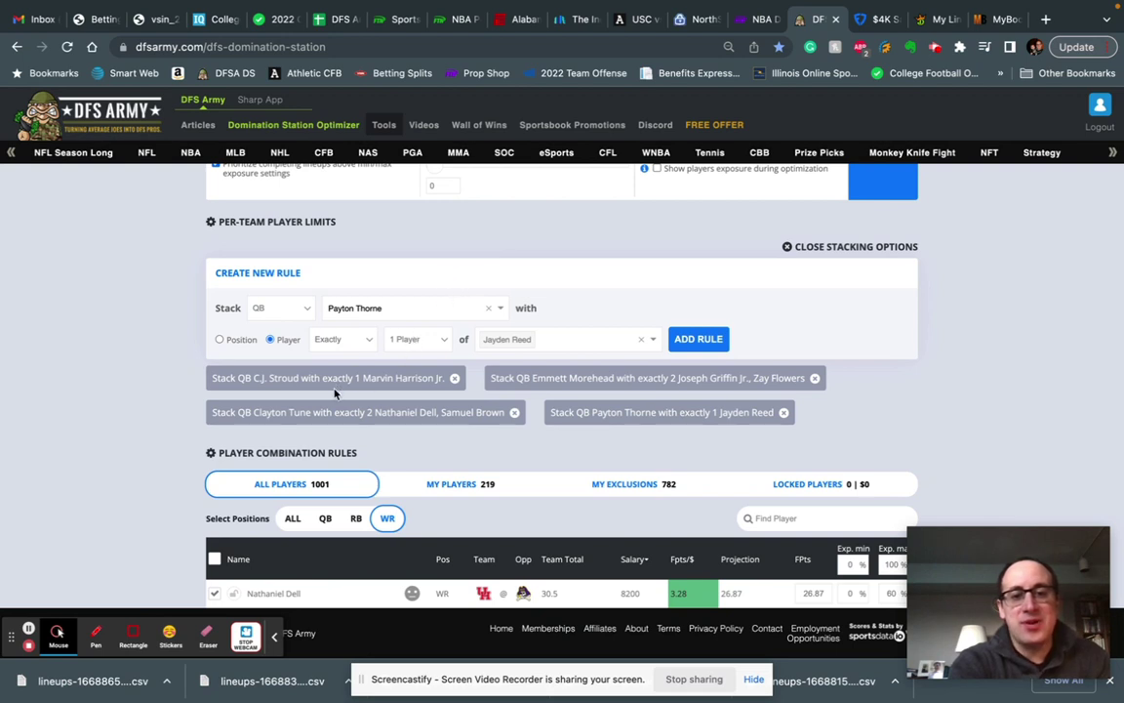
scroll(329, 509, down, 2)
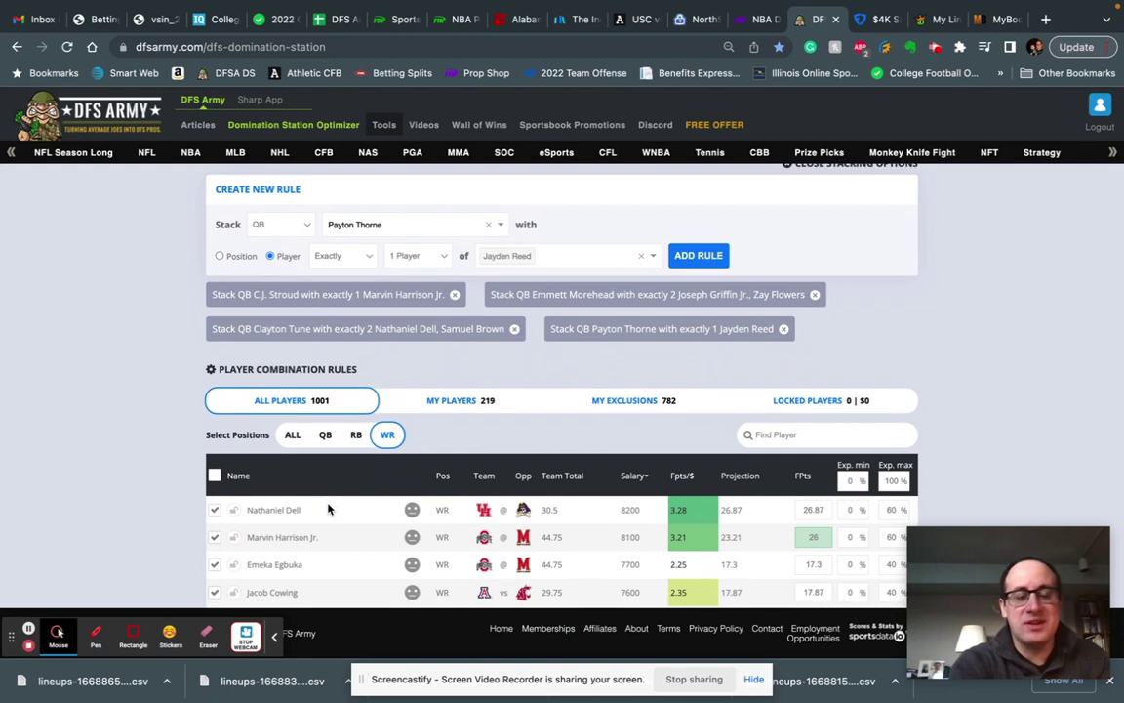
View the quarterbacks briefly, switch the player pool to running backs and sort it by Fpts/$ from highest to lowest
click(328, 438)
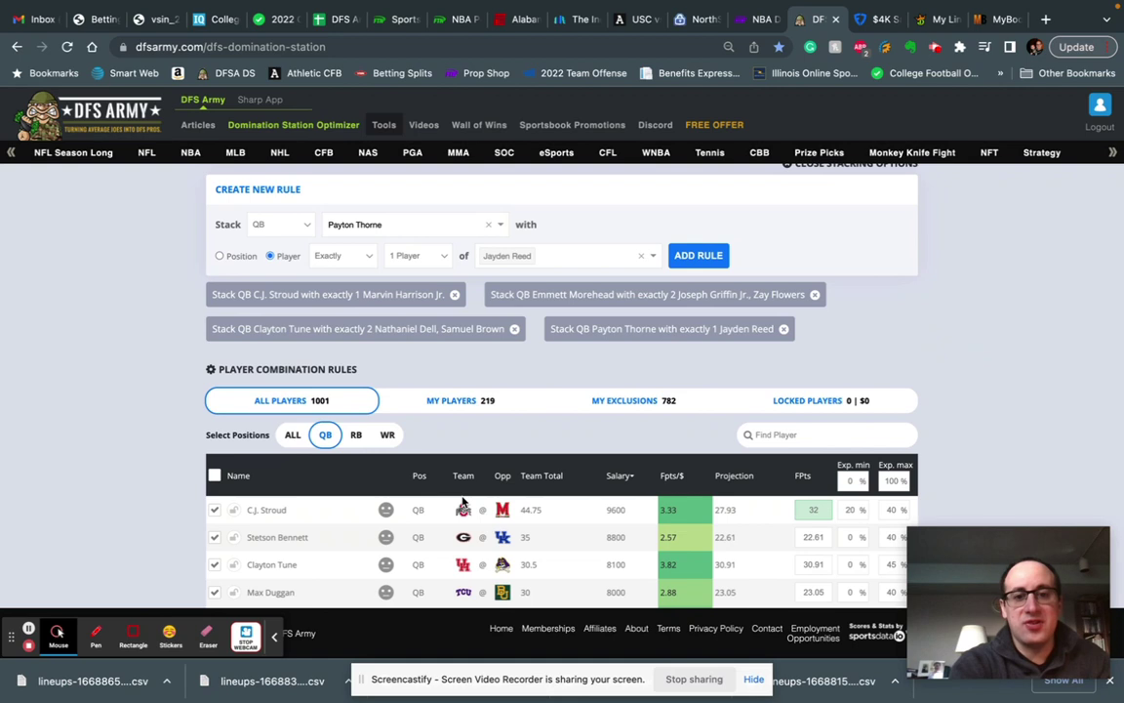
click(358, 436)
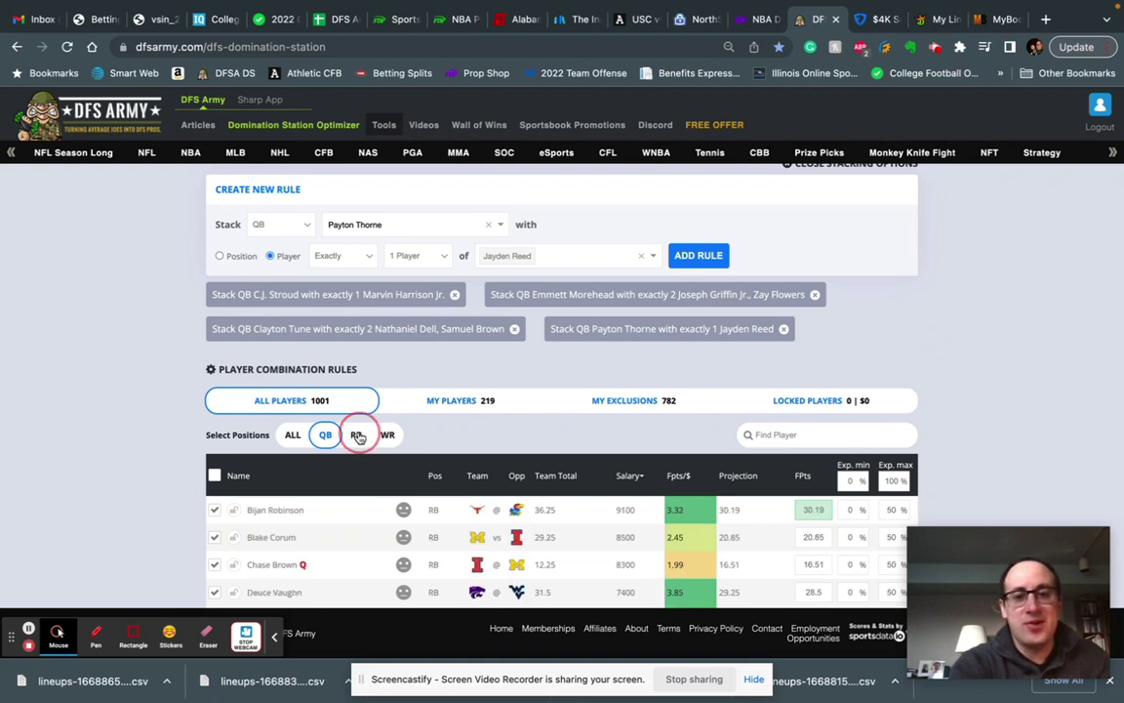
click(671, 482)
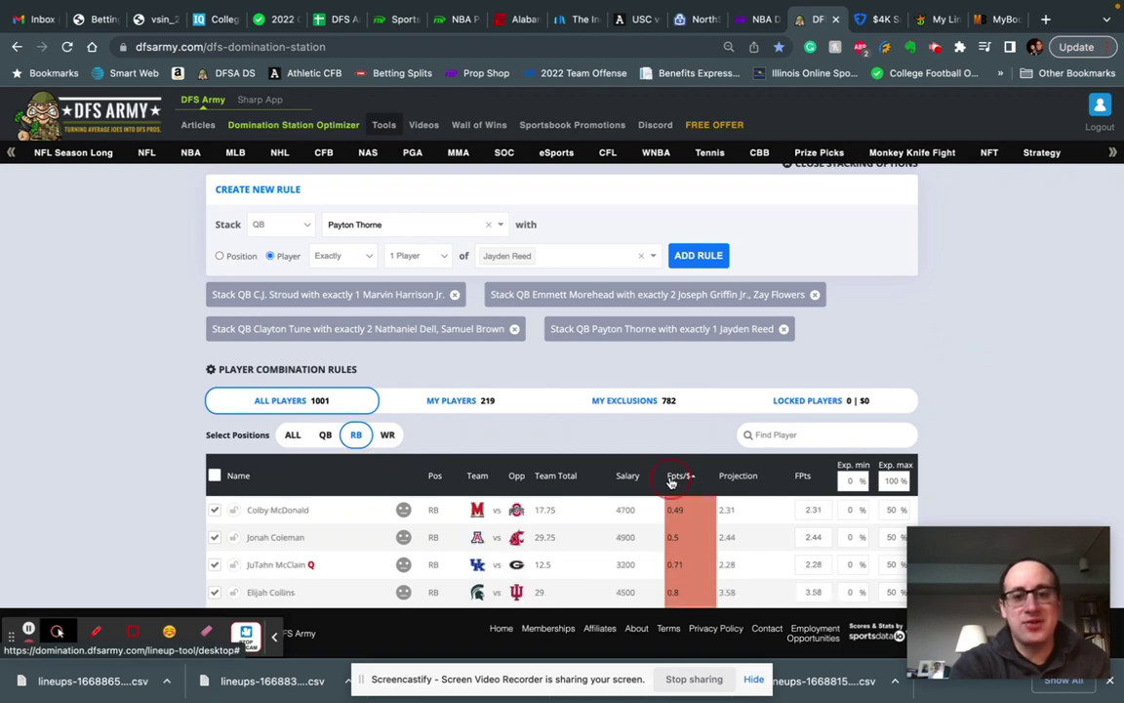
click(670, 482)
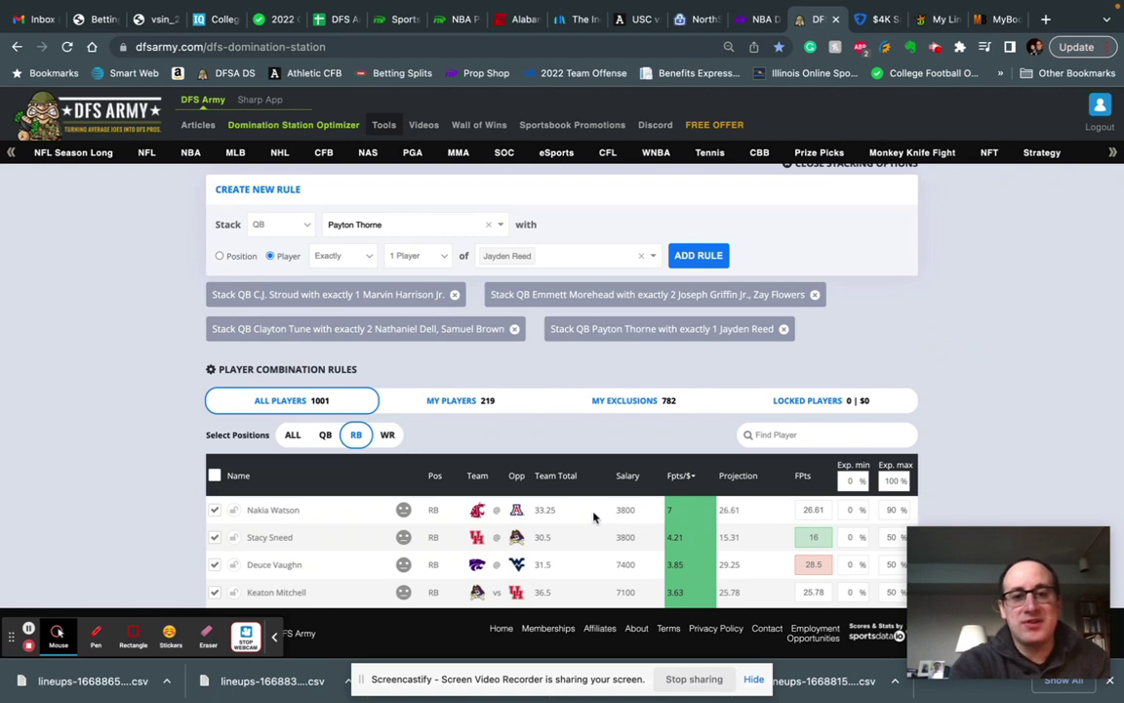
scroll(610, 447, down, 2)
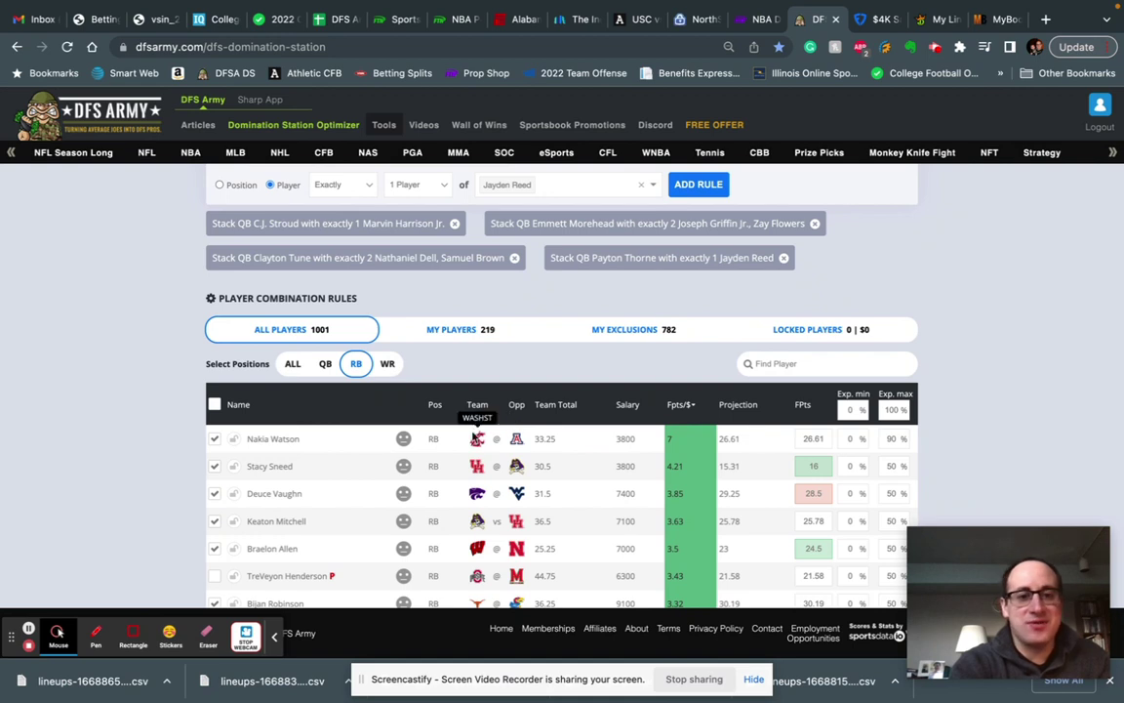
Filter the player pool to wide receivers and examine the highest-value options by Fpts/$
click(384, 365)
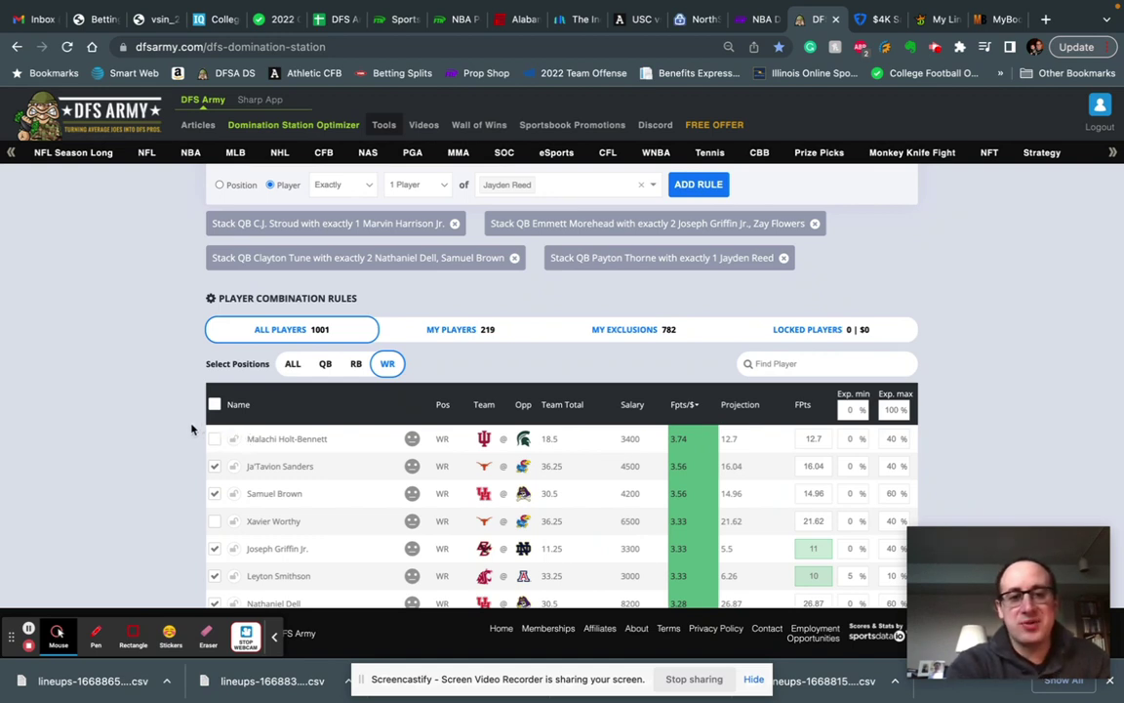
scroll(192, 430, down, 1)
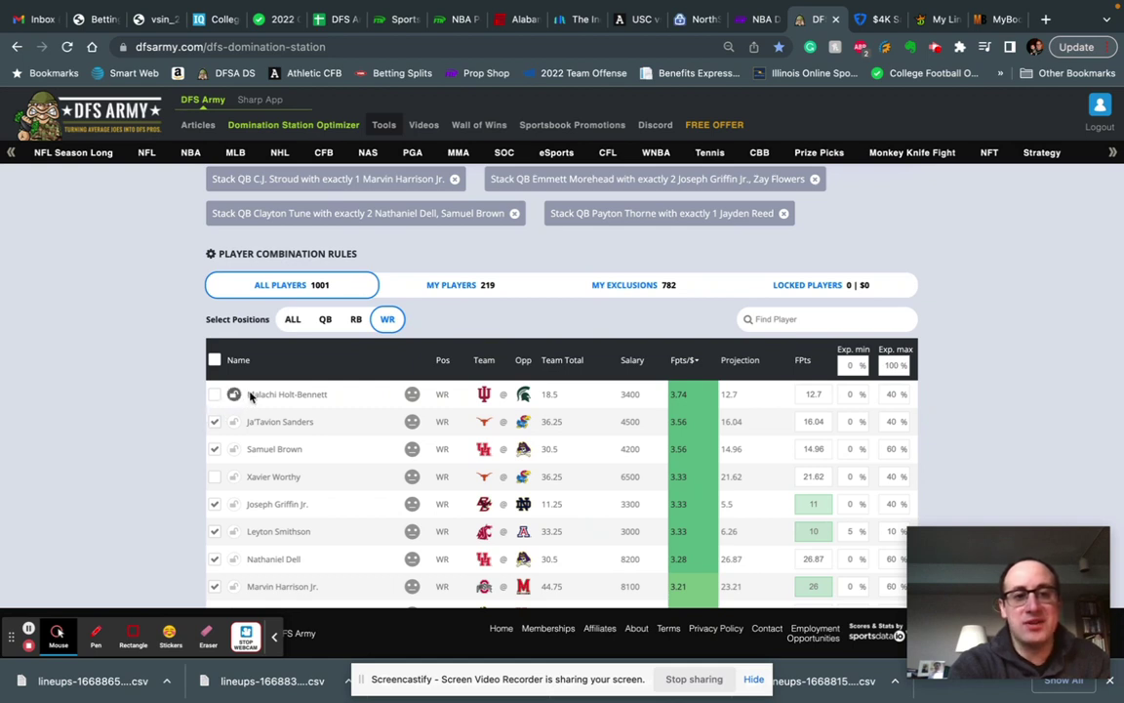
drag(247, 393, 296, 395)
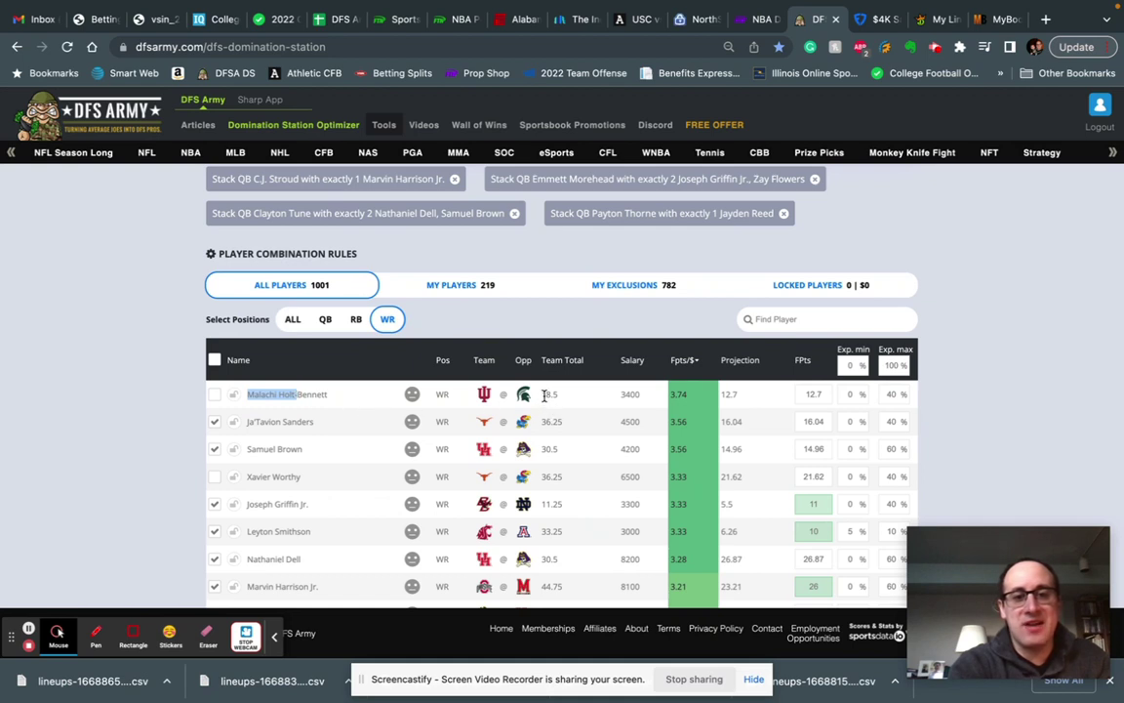
click(358, 508)
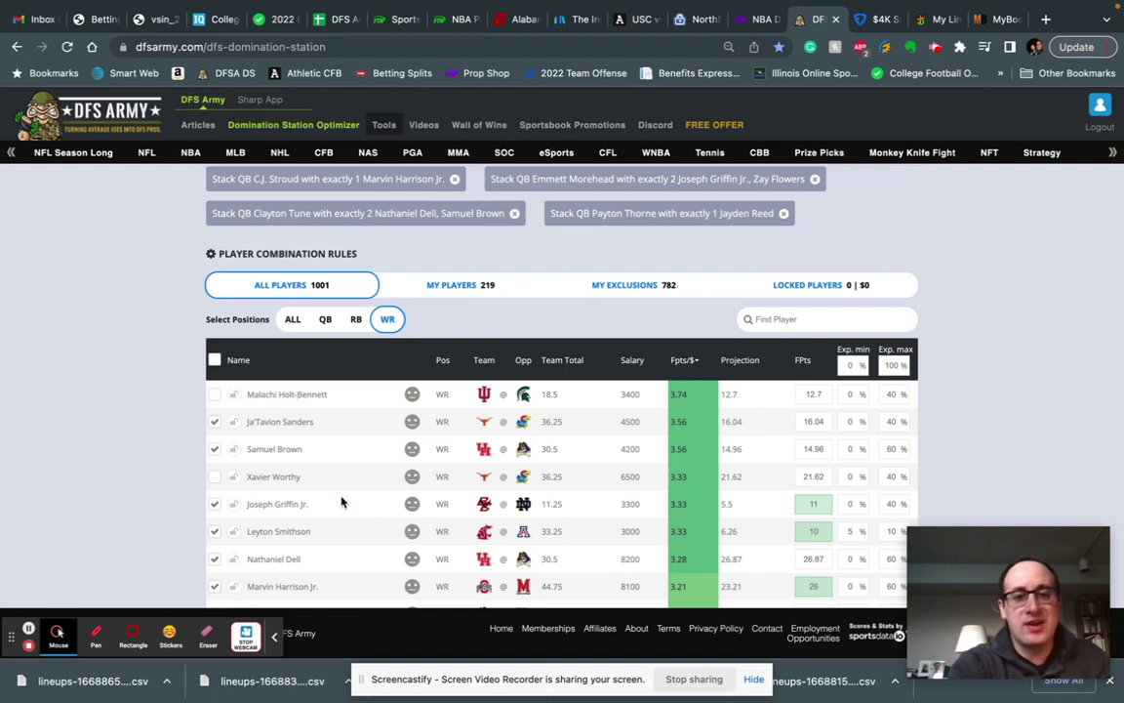
scroll(337, 493, up, 1)
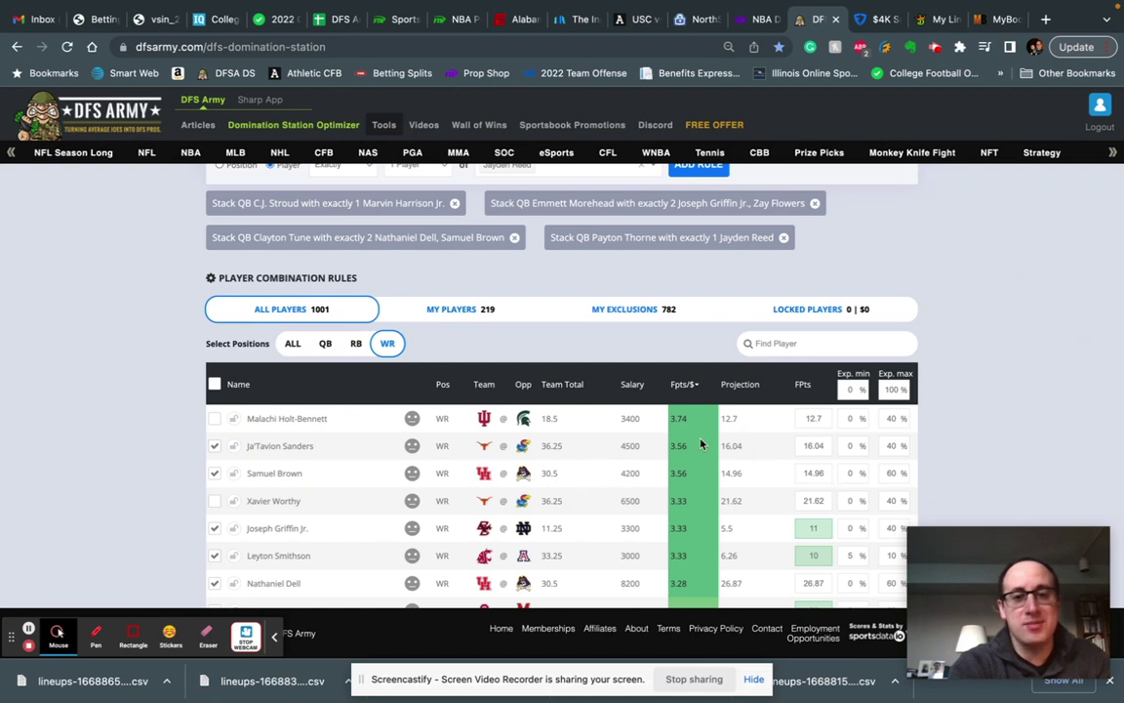
Filter the player pool to quarterbacks and examine their Fpts/$, projections and exposure limits down the list
click(325, 344)
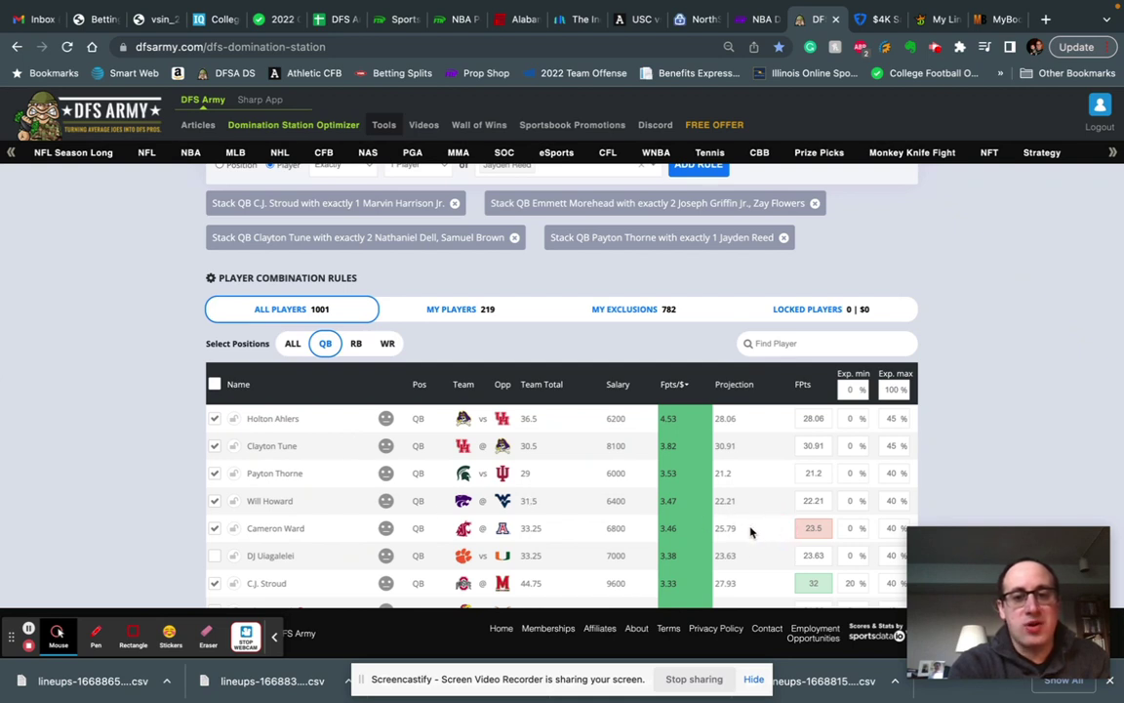
scroll(714, 535, down, 2)
scroll(713, 535, down, 1)
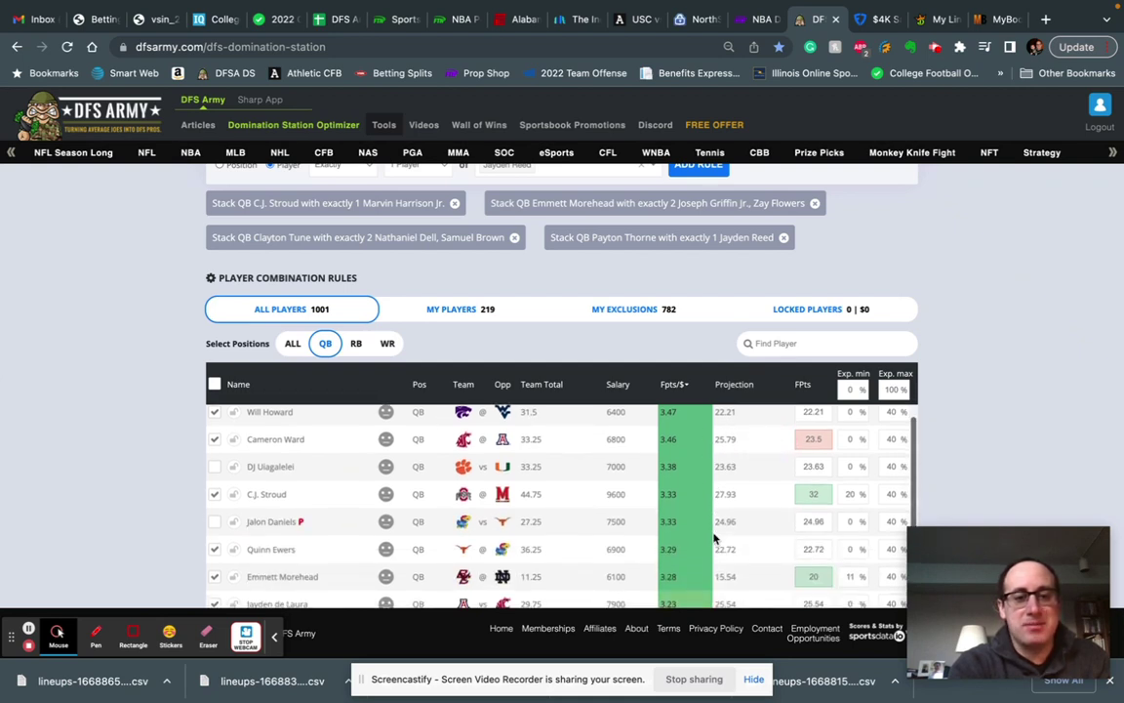
click(213, 525)
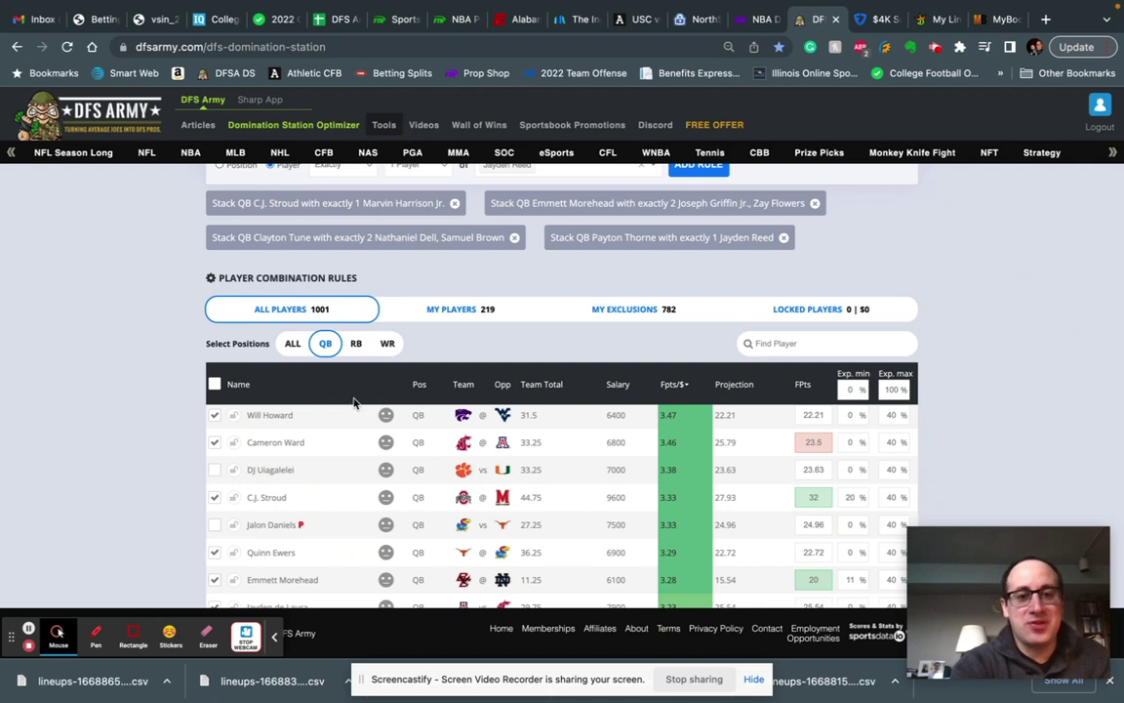
scroll(369, 376, down, 2)
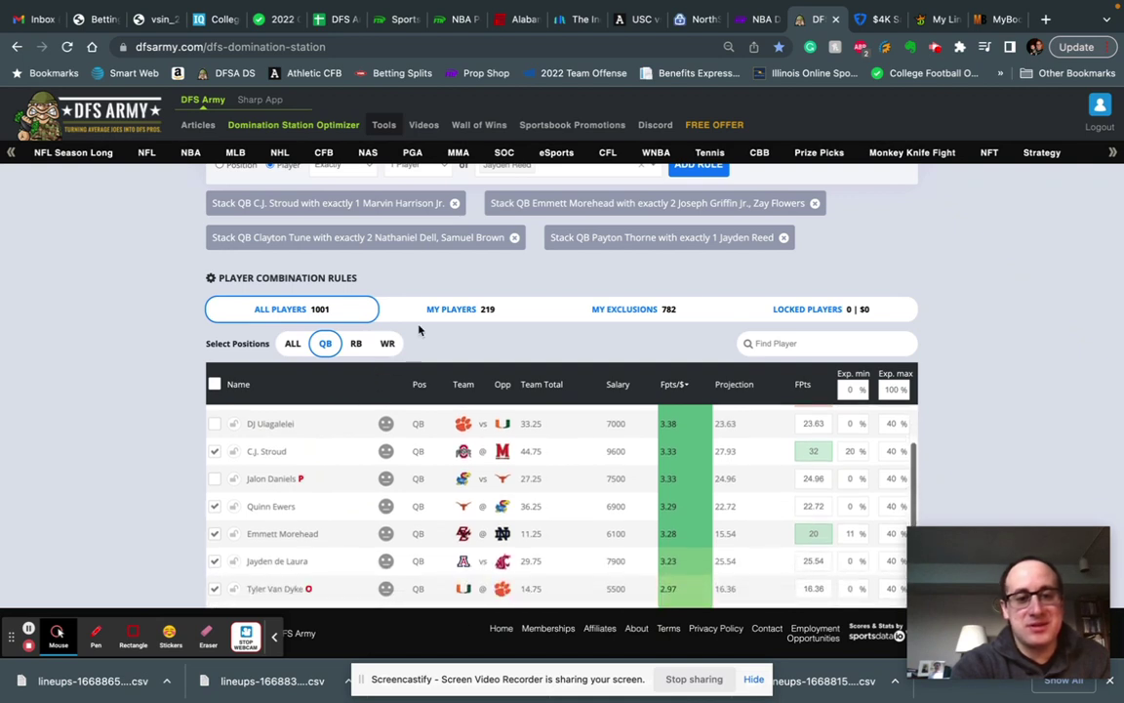
scroll(418, 329, down, 1)
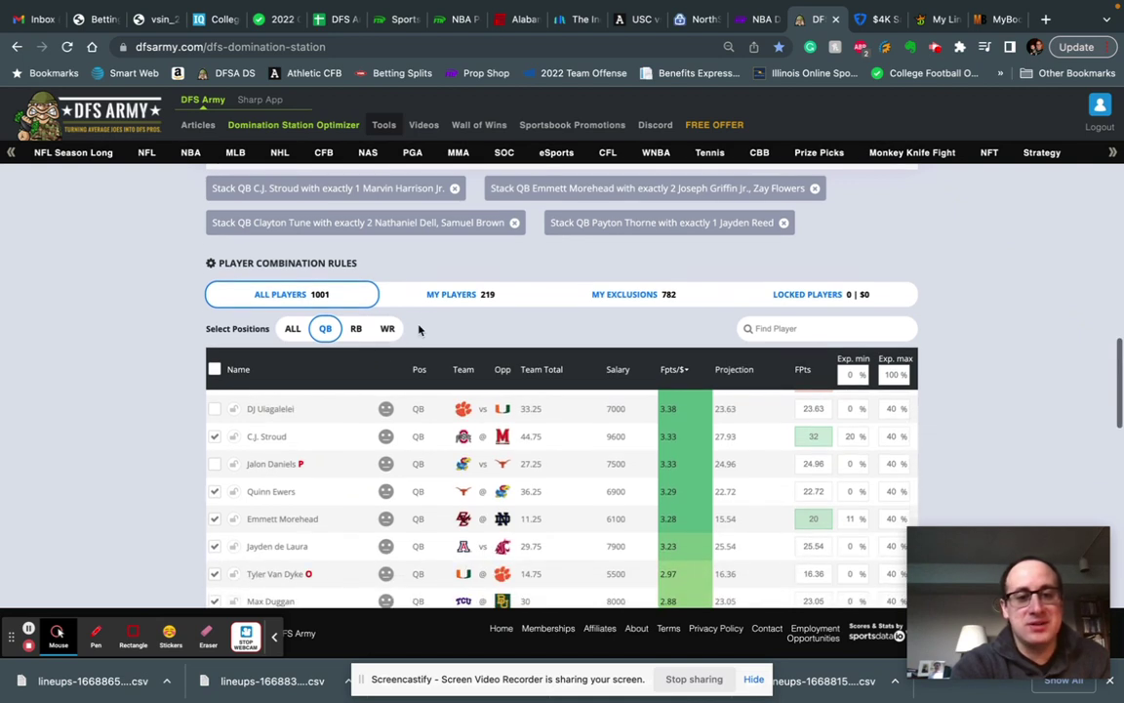
Exclude quarterback Tyler Van Dyke from the player pool and look over the other quarterbacks in the list
click(215, 576)
scroll(262, 569, down, 5)
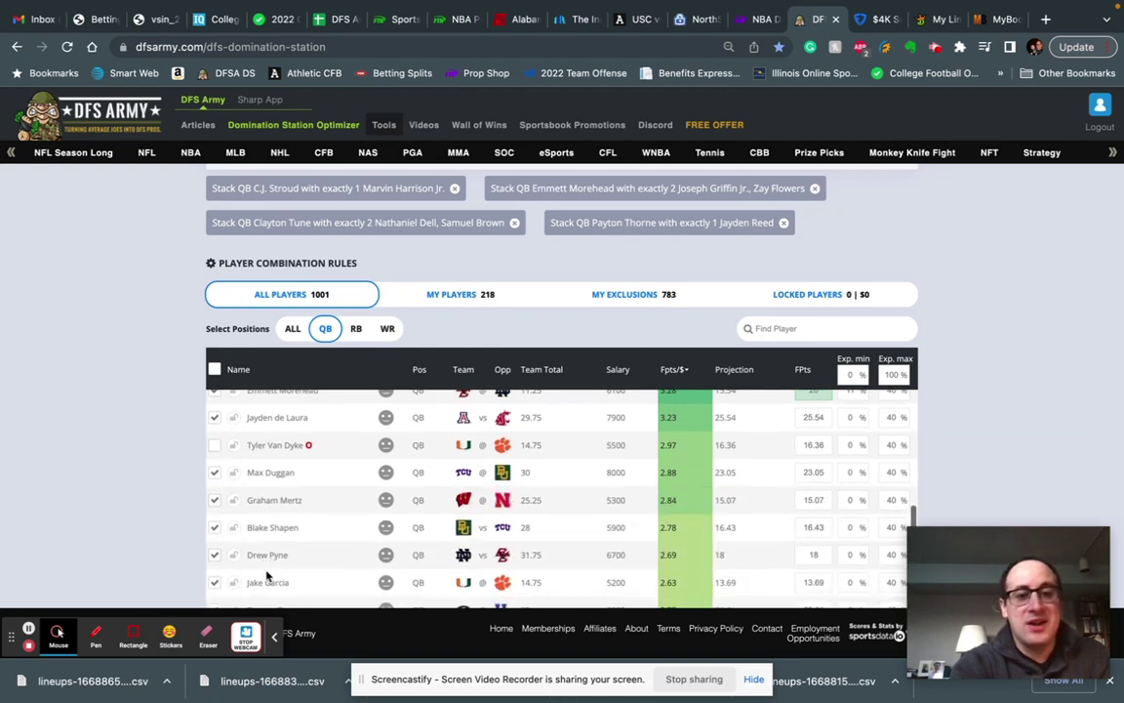
scroll(250, 421, up, 1)
scroll(250, 422, up, 5)
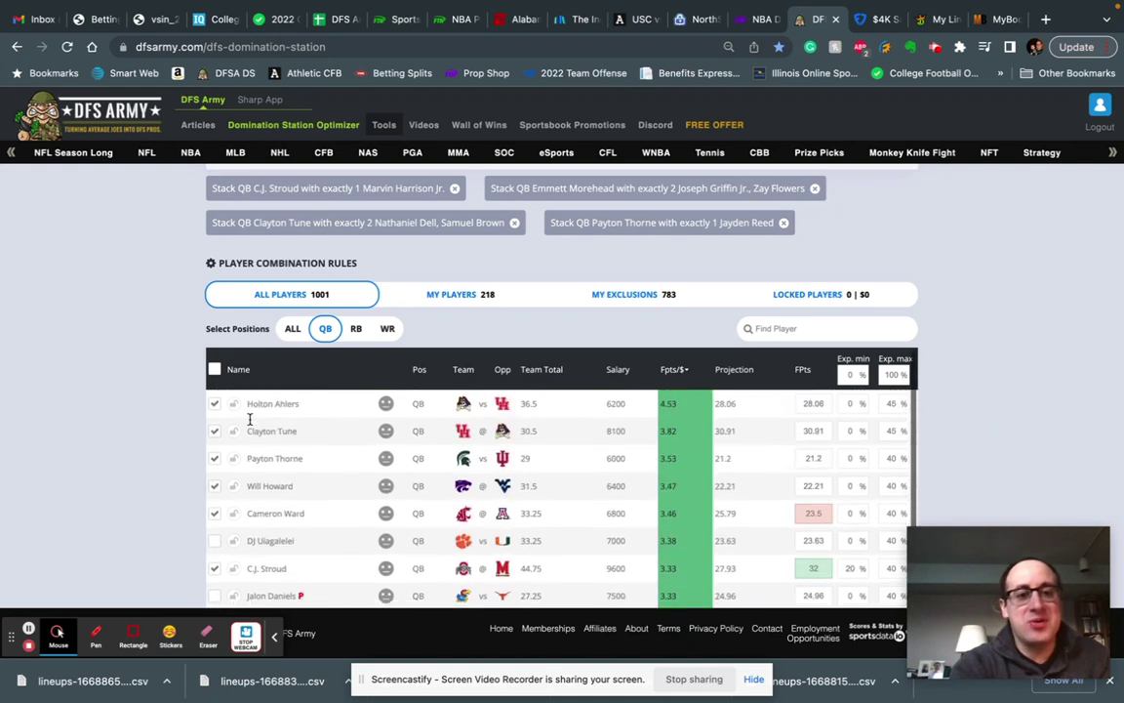
Filter the player pool to running backs, with a brief look at wide receivers, and examine the running backs with the highest Fpts/$
click(354, 330)
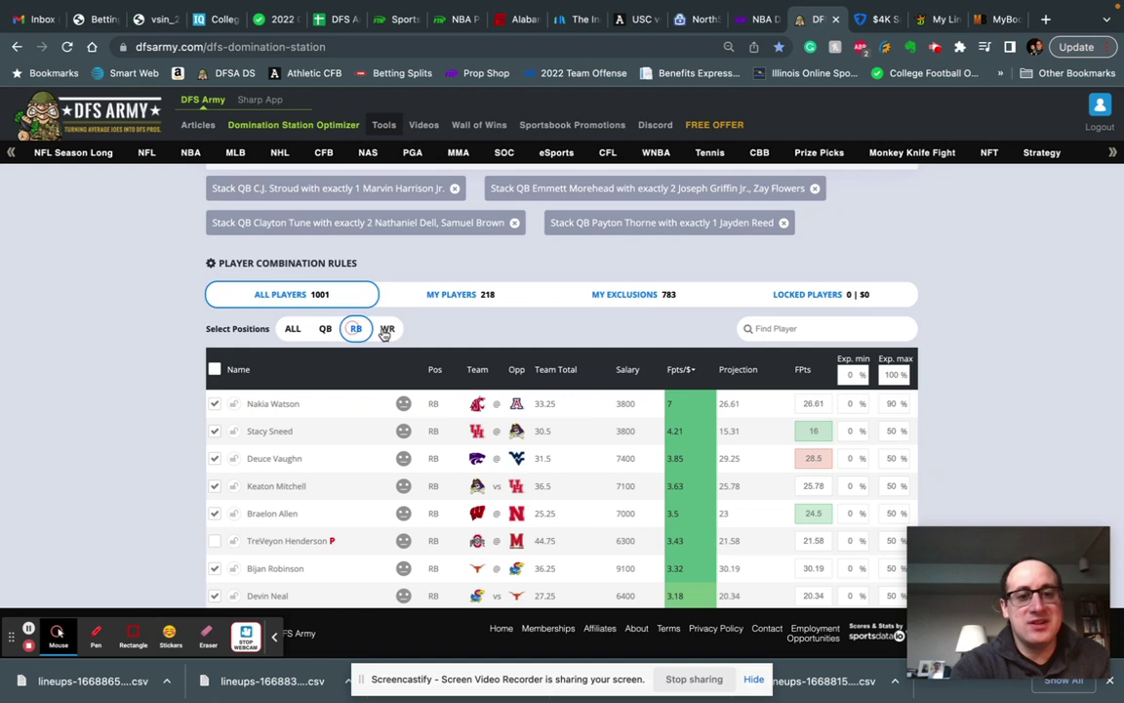
click(386, 330)
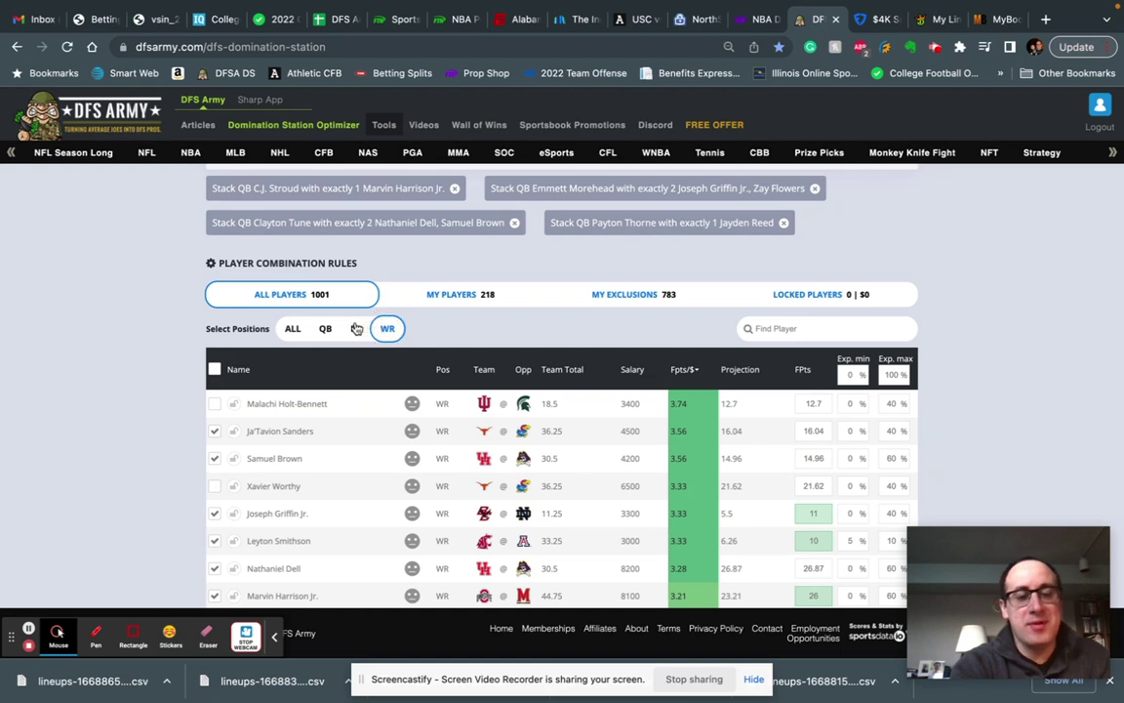
click(357, 328)
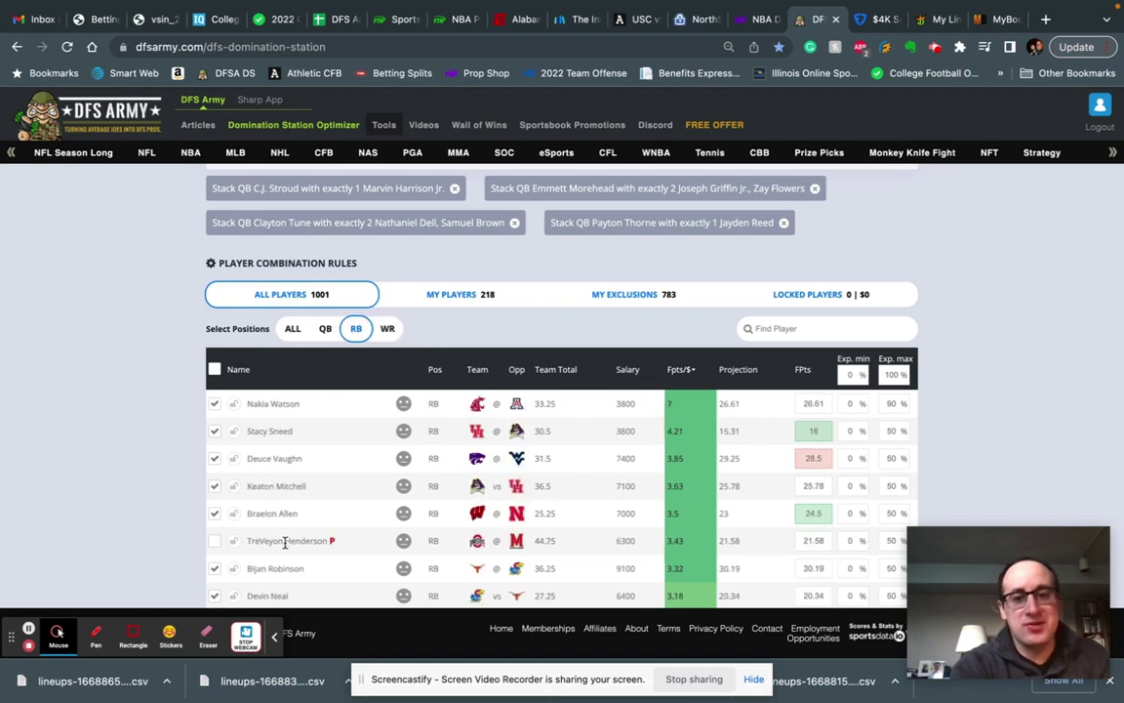
scroll(293, 535, down, 3)
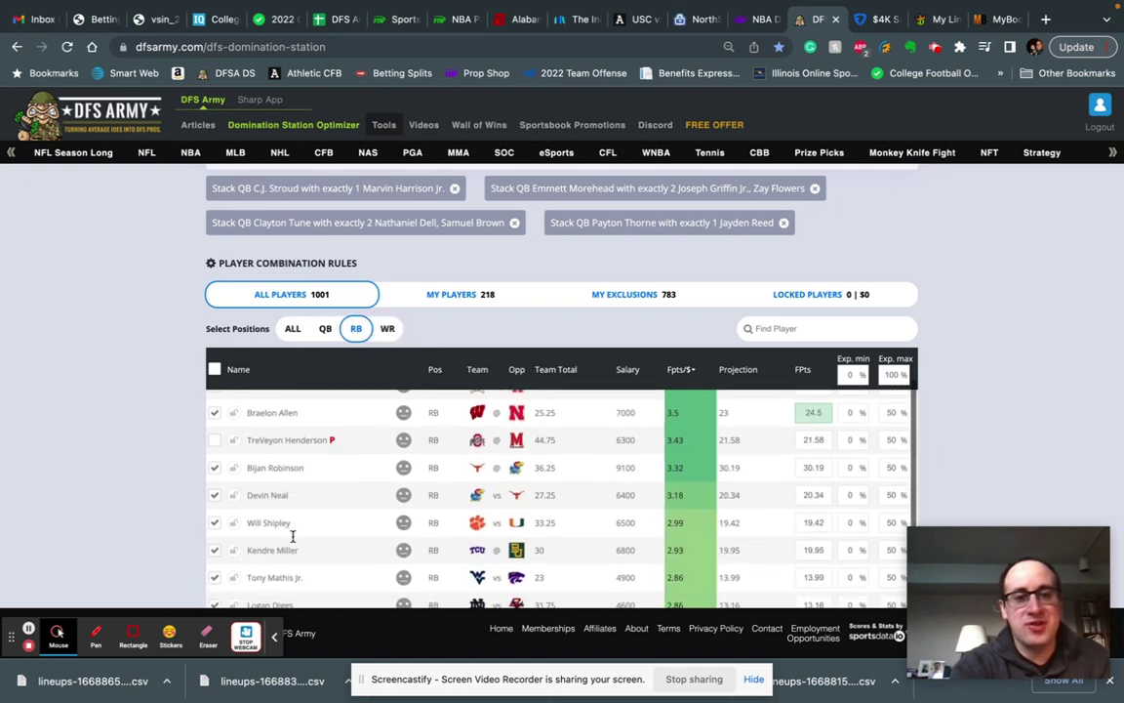
scroll(293, 535, up, 3)
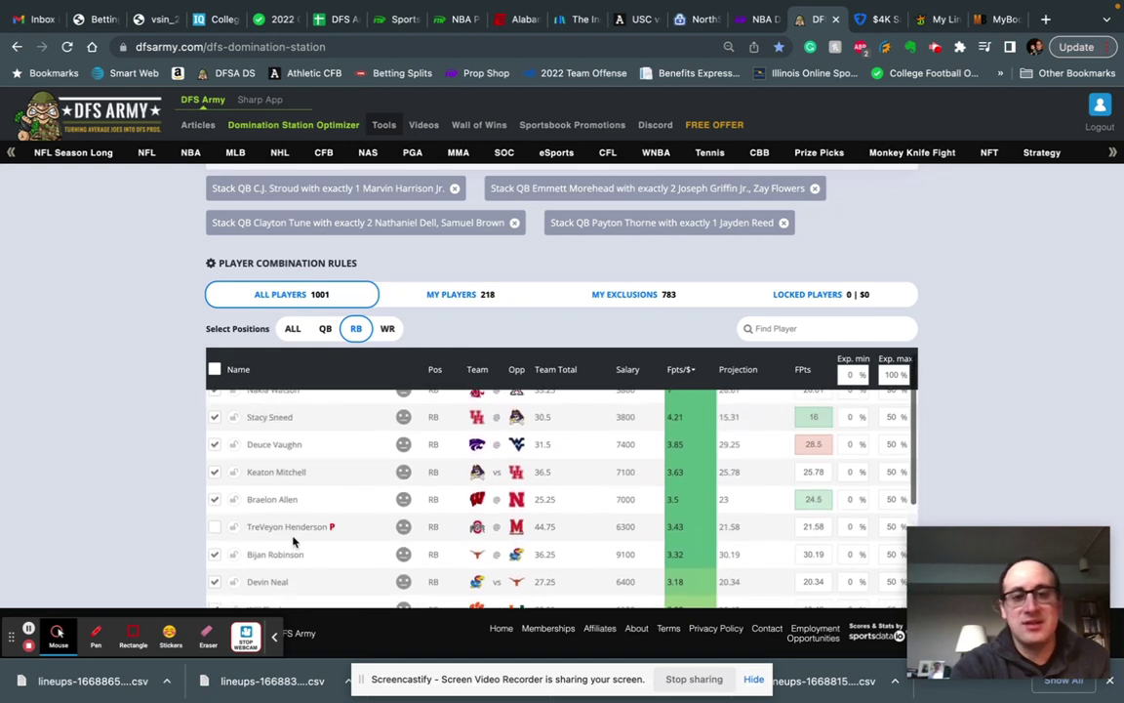
scroll(293, 537, up, 1)
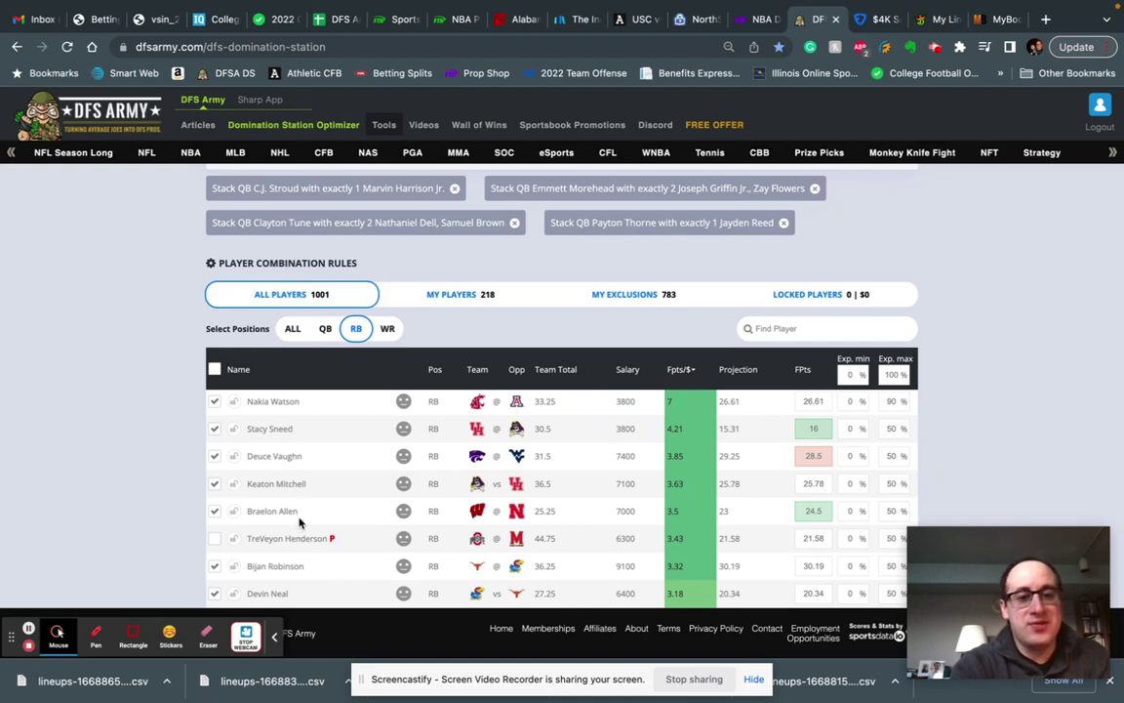
drag(297, 511, 294, 478)
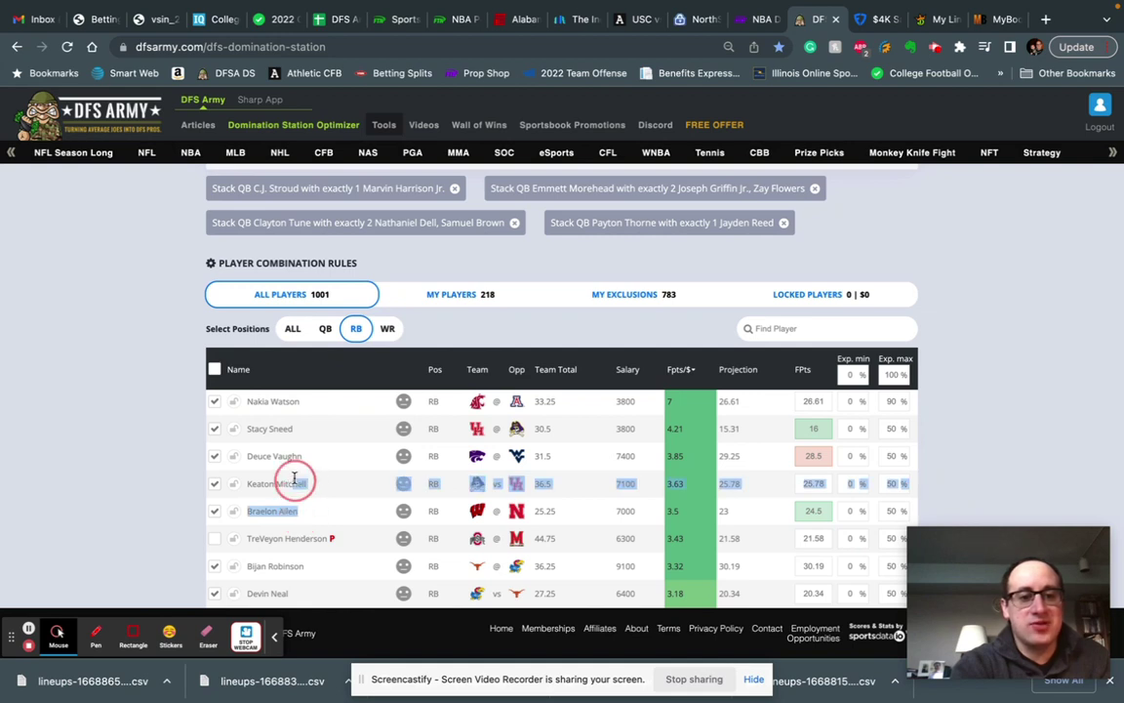
click(265, 571)
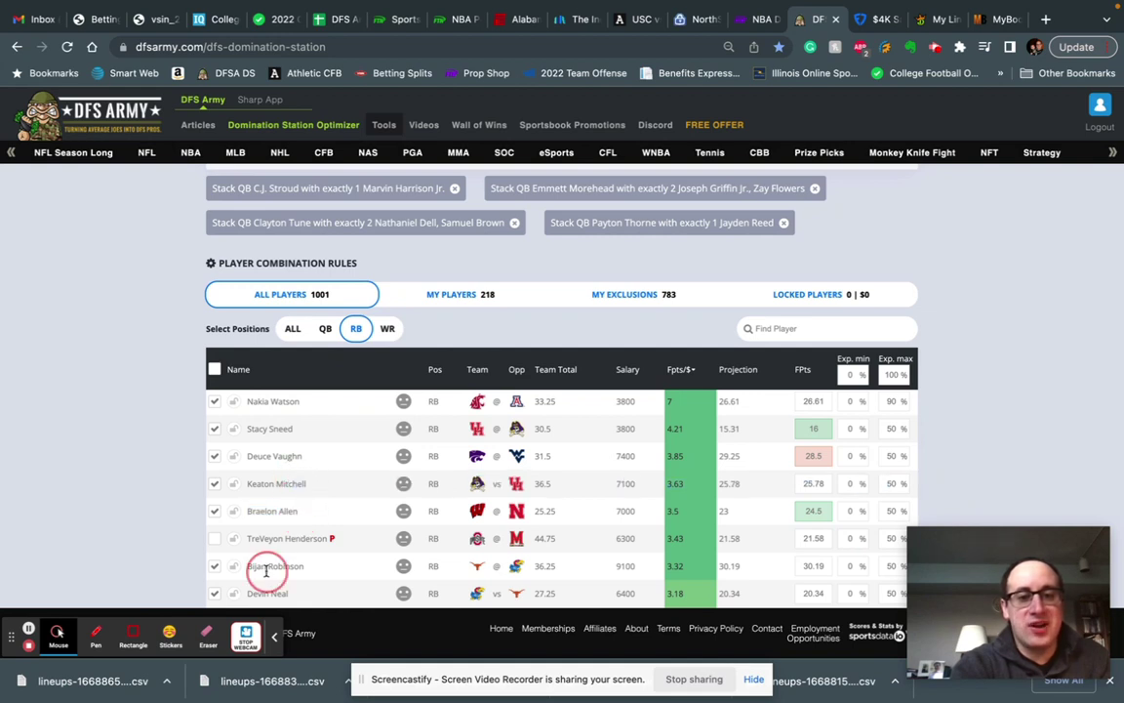
scroll(266, 569, down, 1)
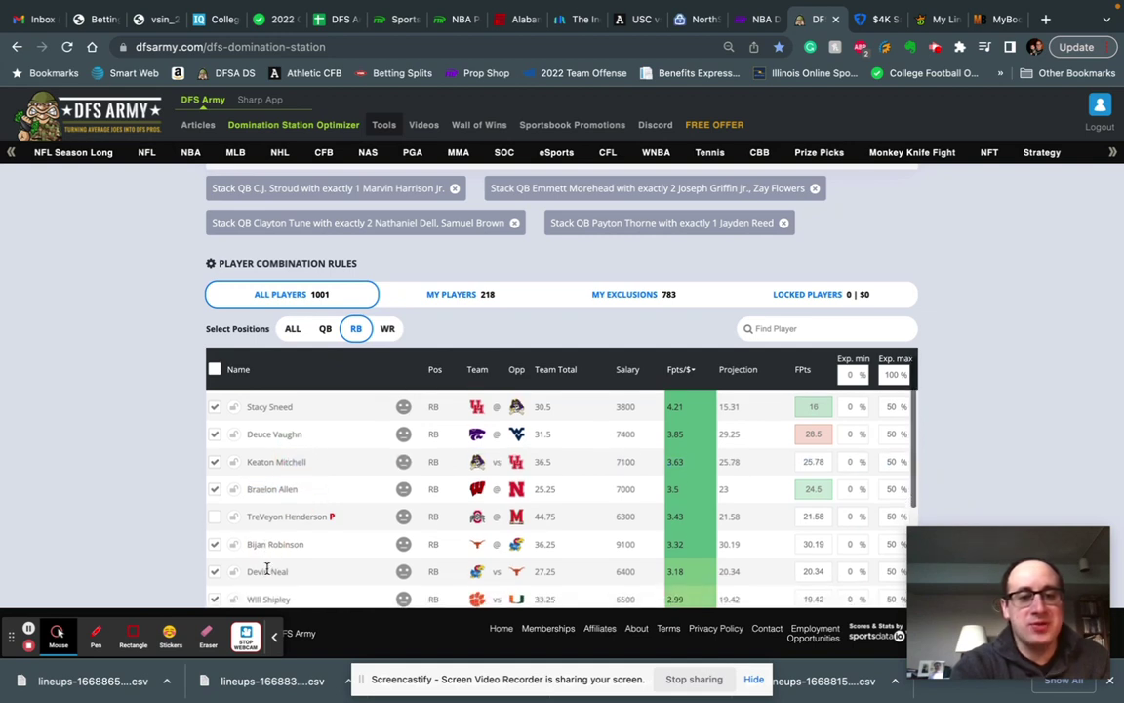
click(272, 565)
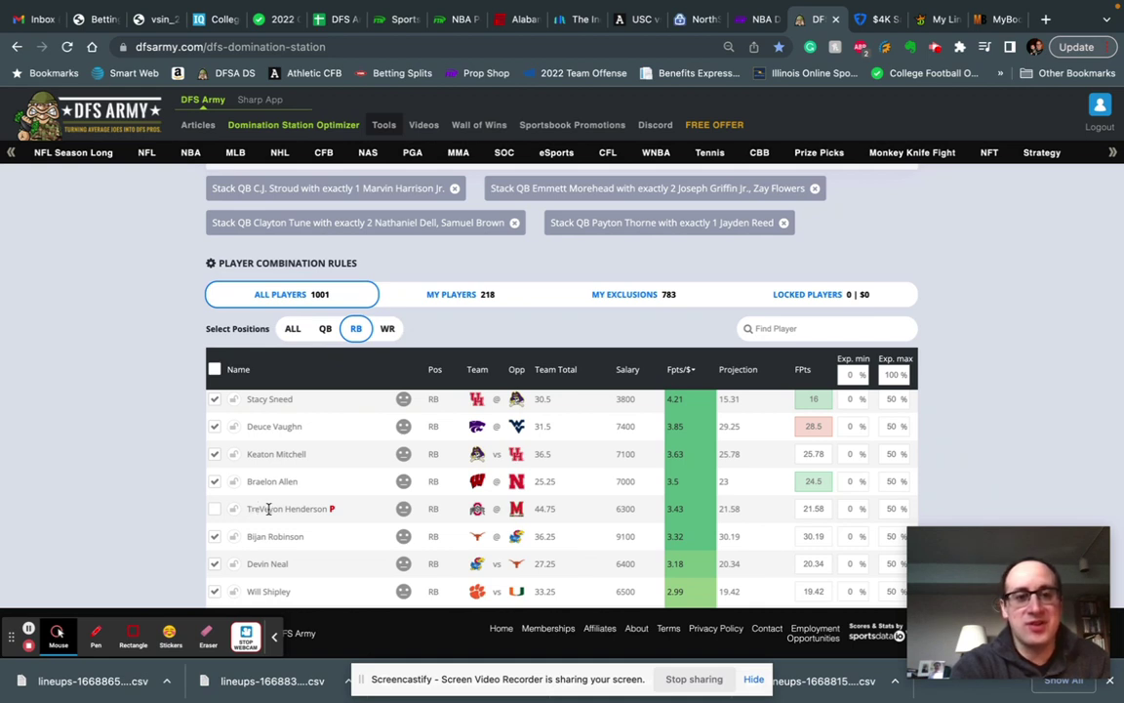
Switch the player pool back to wide receivers and examine the highest-value options and their exposure limits
click(388, 330)
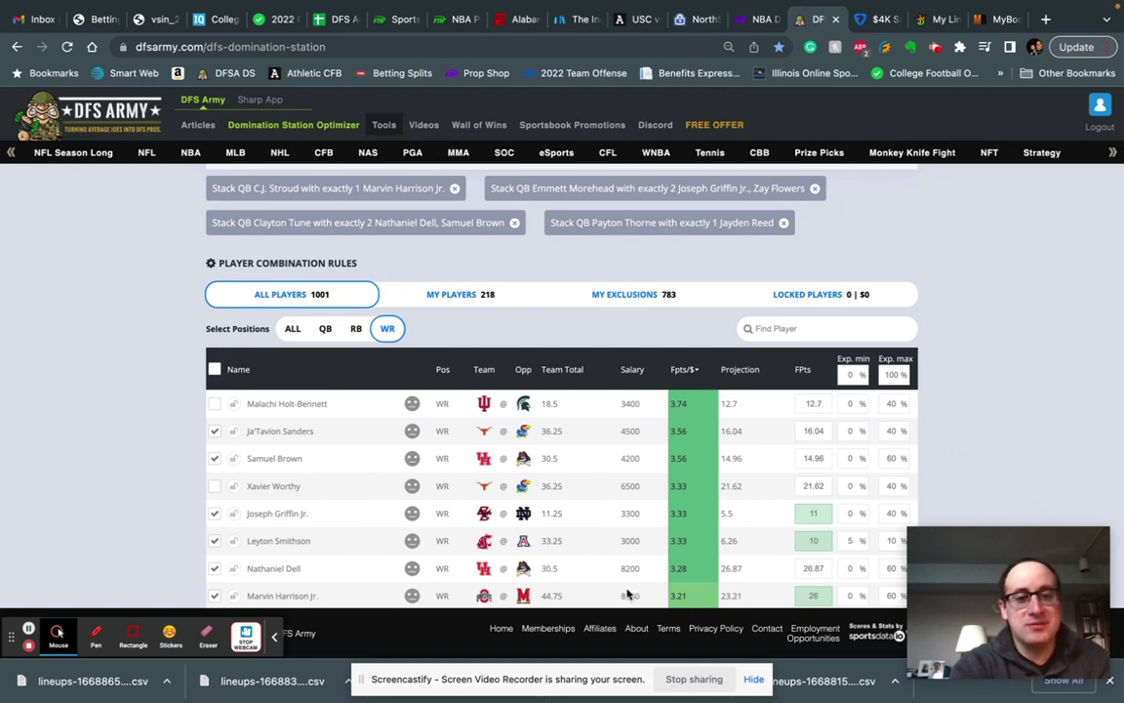
scroll(630, 593, down, 2)
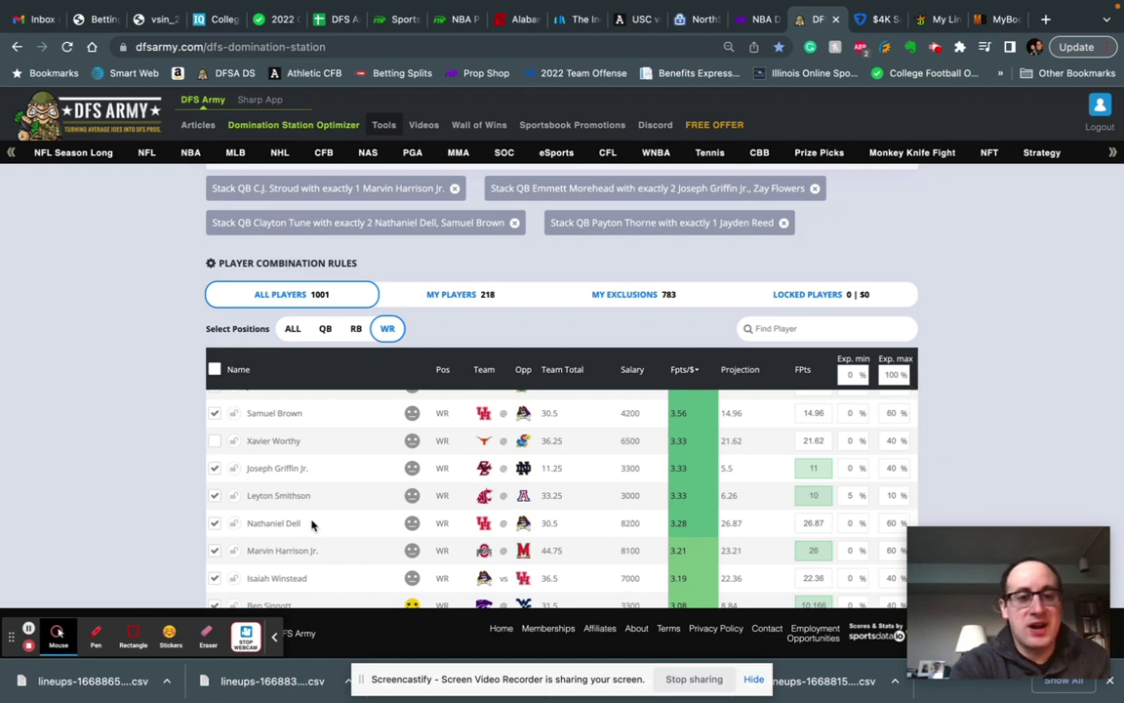
scroll(108, 404, up, 2)
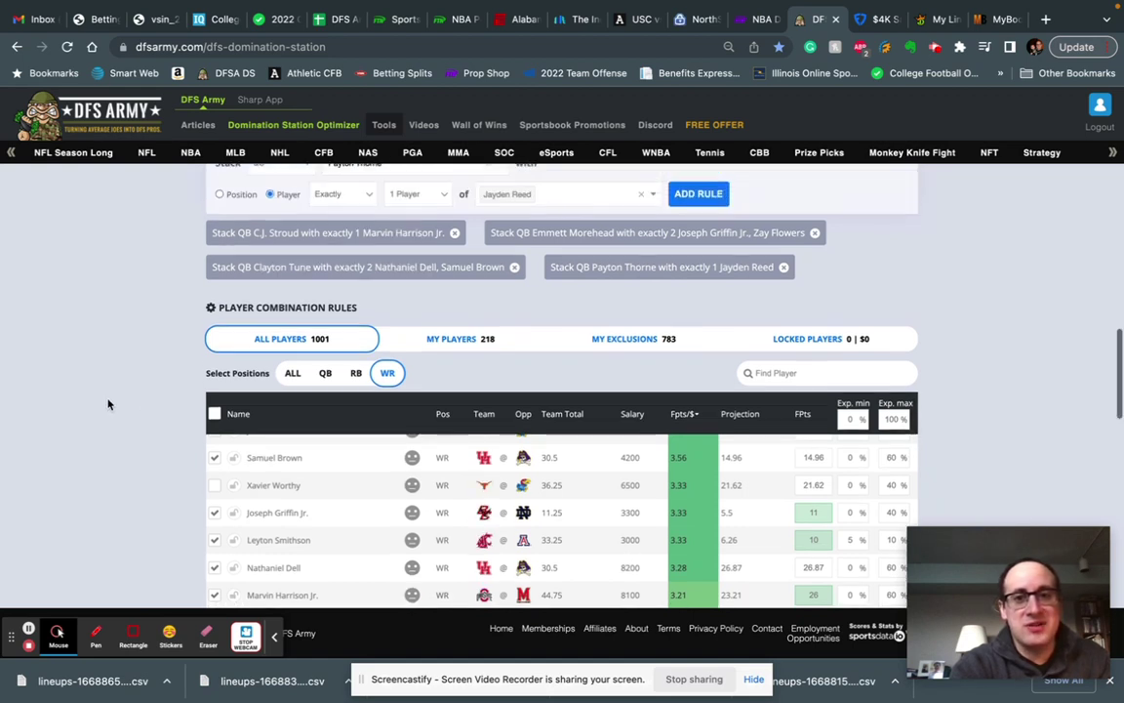
mouse_move(989, 590)
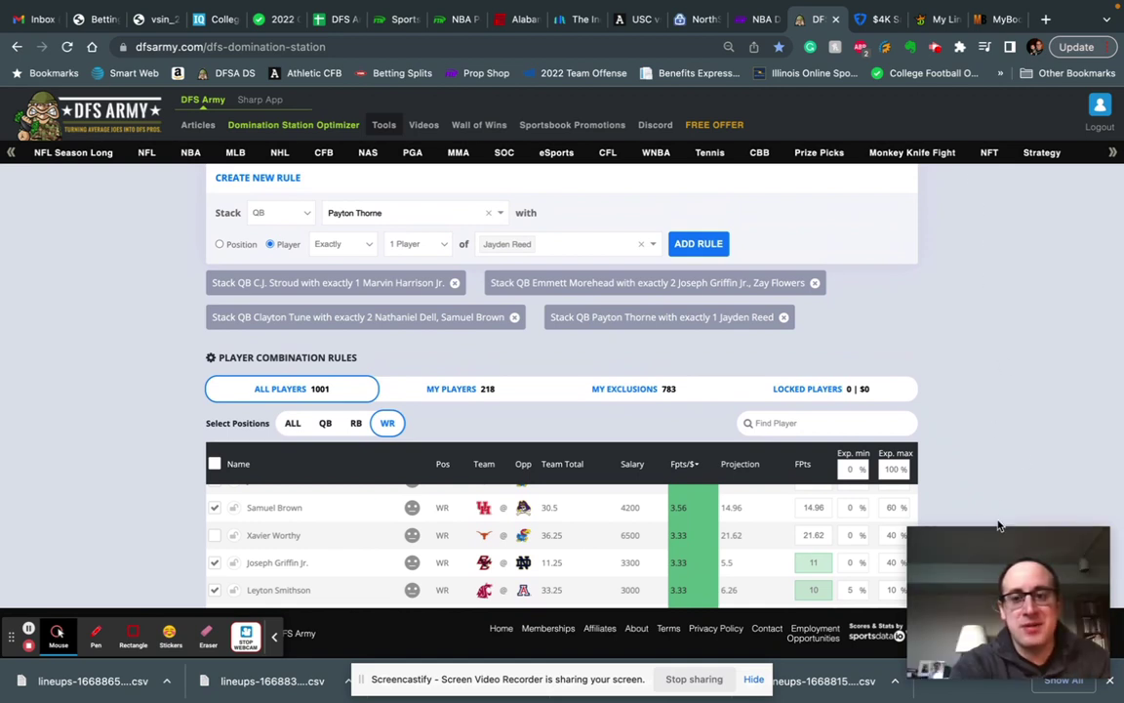
mouse_move(997, 613)
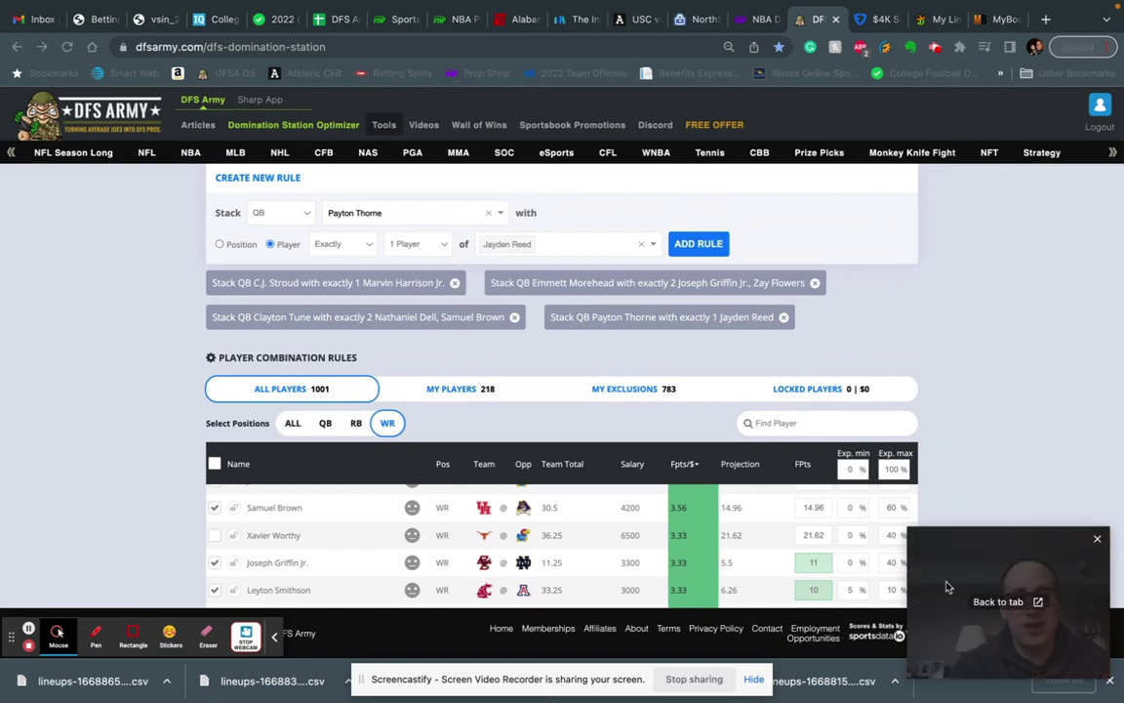
mouse_move(948, 538)
click(997, 603)
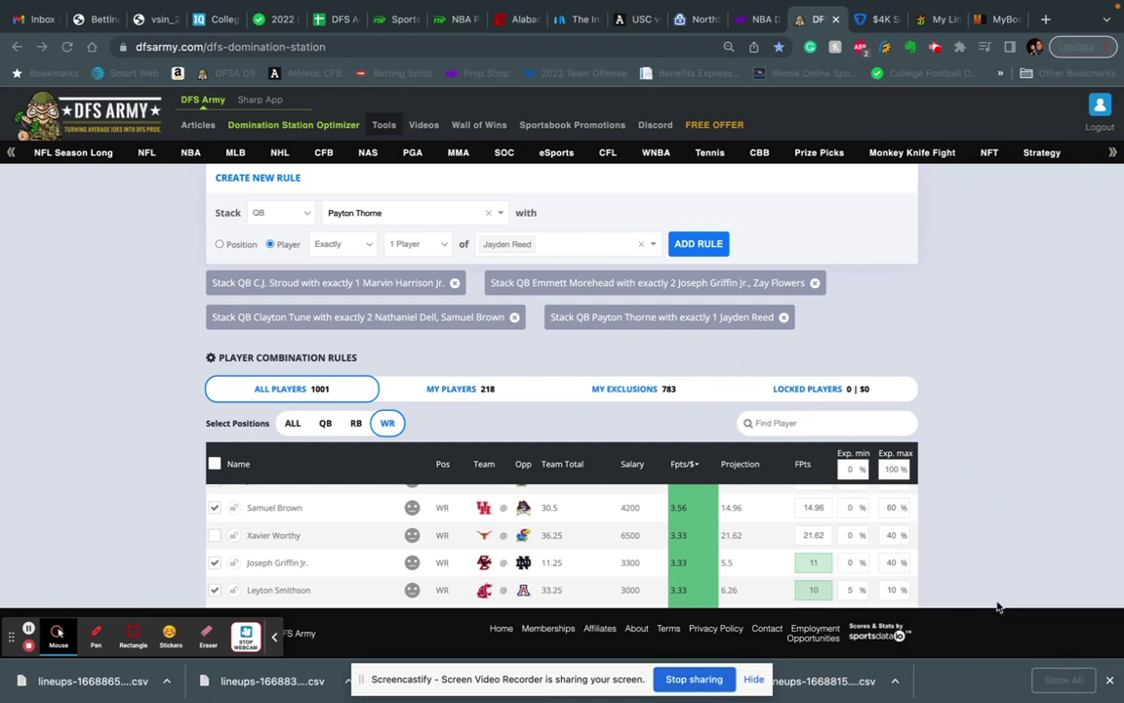
Return to the games filter and view the matchups and team totals of the slate
scroll(614, 342, up, 2)
scroll(615, 342, up, 10)
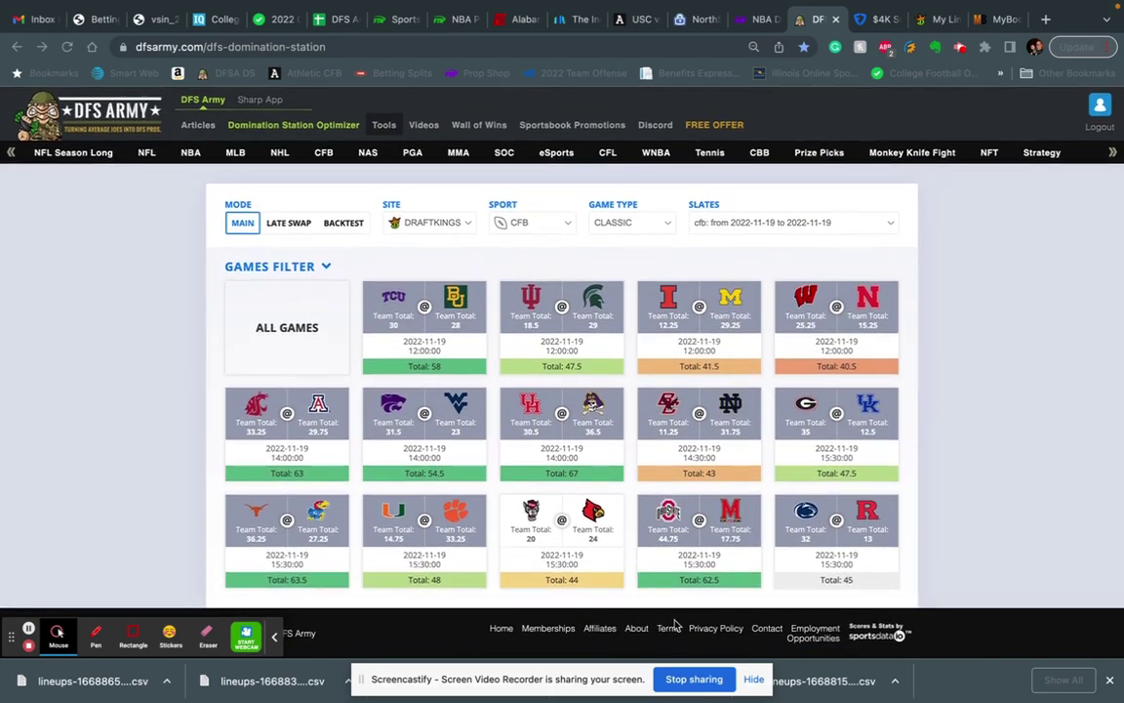